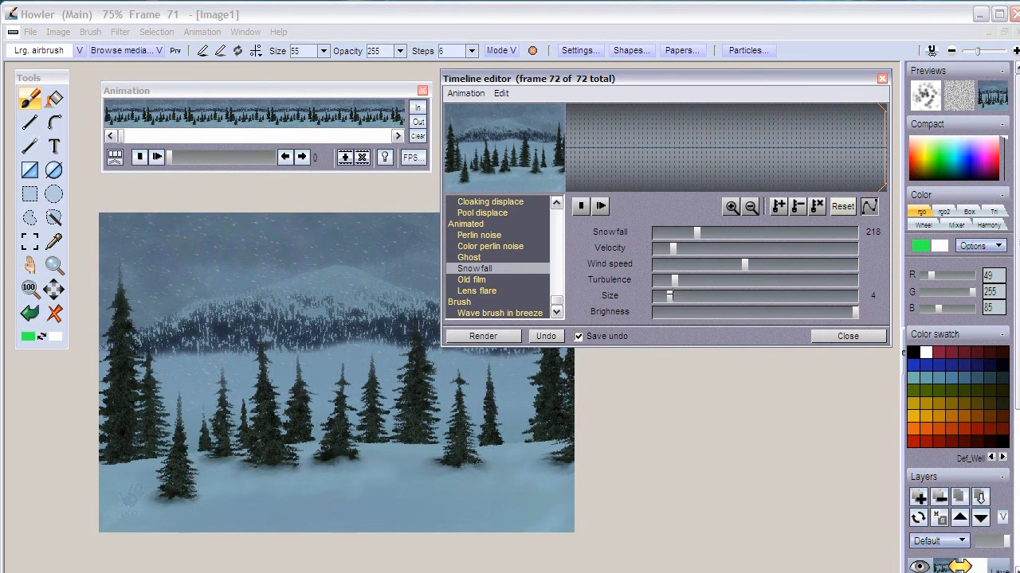
- Set the Snowfall effect to snowfall 143, velocity 21, wind speed -3 and turbulence 41, and render it
{"action": "left_click_drag", "start_coordinate": [675, 280], "coordinate": [752, 264]}
{"action": "mouse_move", "coordinate": [673, 248]}
{"action": "left_mouse_down"}
{"action": "mouse_move", "coordinate": [696, 247]}
{"action": "mouse_move", "coordinate": [677, 248]}
{"action": "mouse_move", "coordinate": [695, 248]}
{"action": "mouse_move", "coordinate": [696, 231]}
{"action": "mouse_move", "coordinate": [682, 232]}
{"action": "left_mouse_up"}
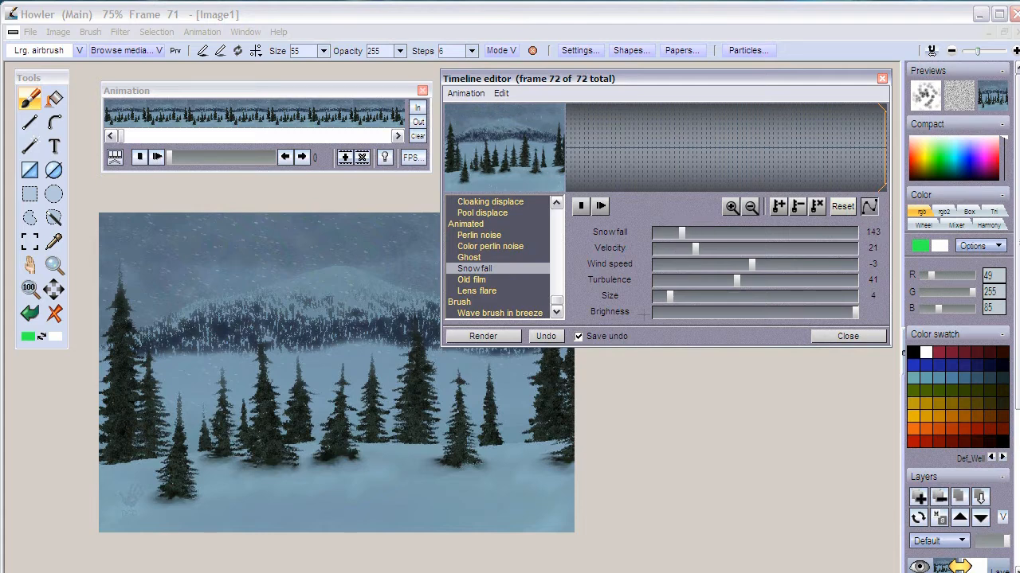
{"action": "left_click", "coordinate": [502, 336]}
- Undo the snowfall render and render it again with wind speed 38 and brightness 230
{"action": "left_click", "coordinate": [579, 206]}
{"action": "left_click", "coordinate": [539, 336]}
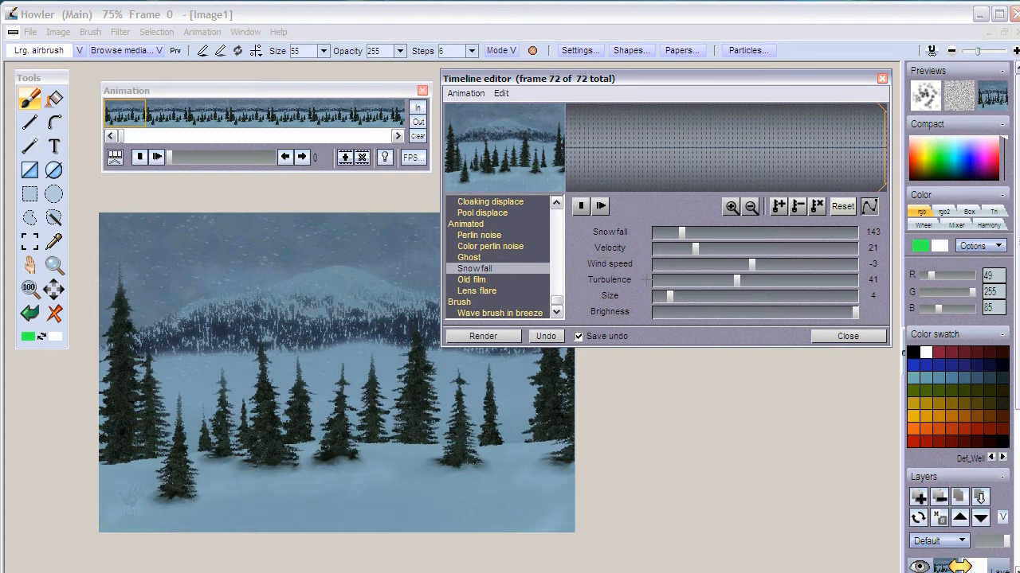
{"action": "left_click_drag", "start_coordinate": [753, 264], "coordinate": [793, 264]}
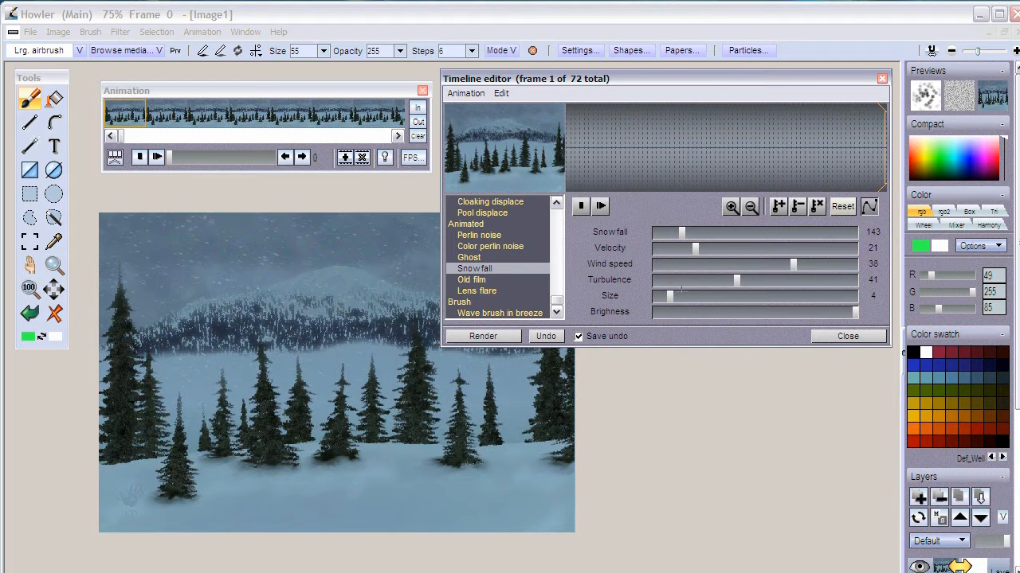
{"action": "left_click_drag", "start_coordinate": [855, 311], "coordinate": [835, 311]}
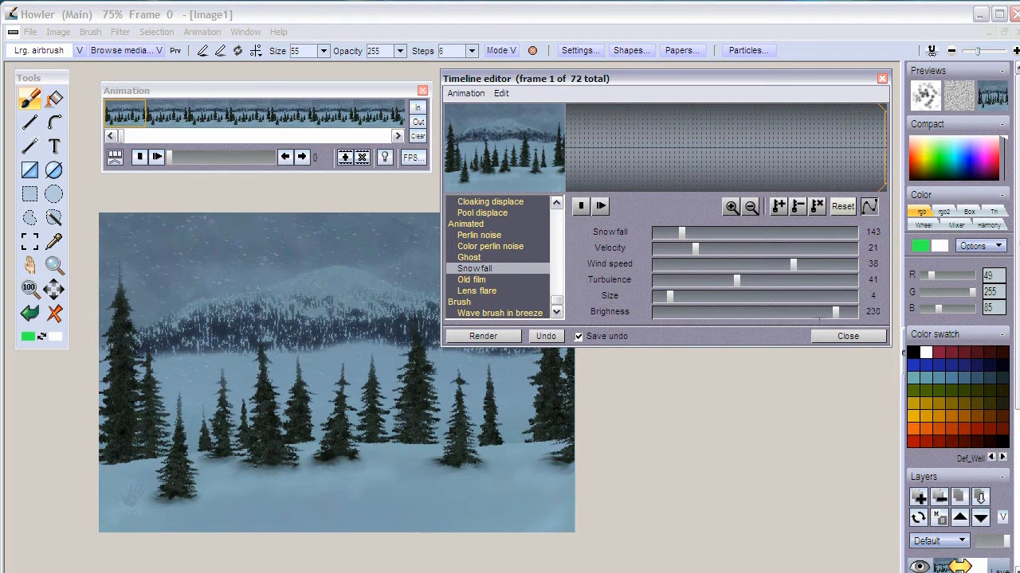
{"action": "left_click", "coordinate": [483, 336]}
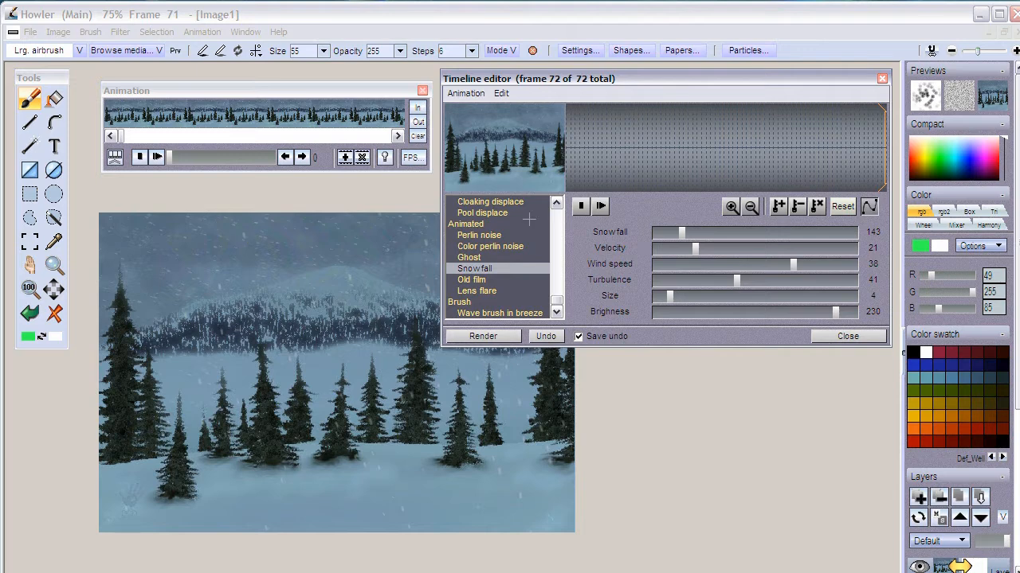
- Choose the Transform effect and key its default values at frame 1
{"action": "left_click_drag", "start_coordinate": [557, 298], "coordinate": [556, 255]}
{"action": "left_click", "coordinate": [482, 257]}
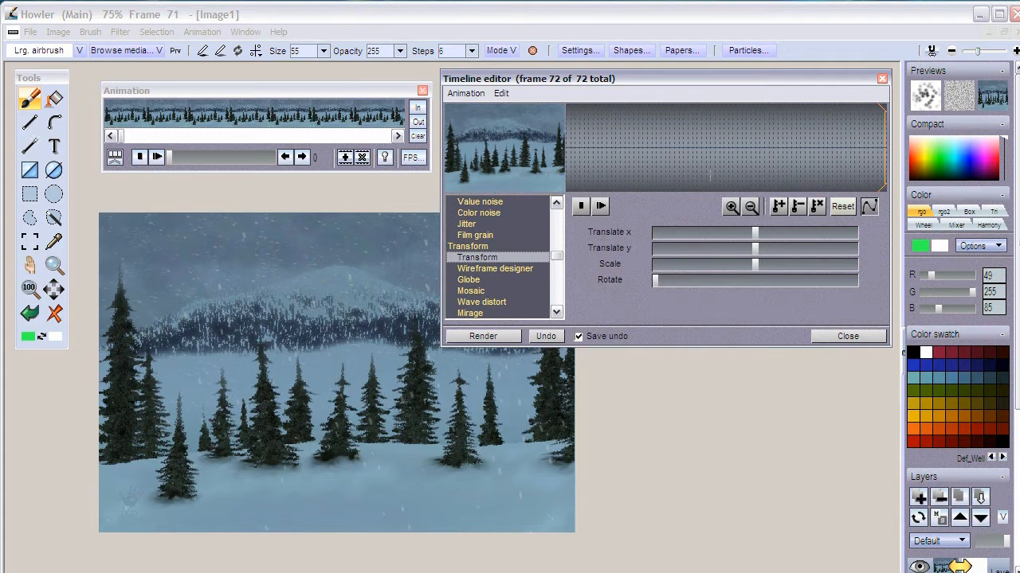
{"action": "mouse_move", "coordinate": [658, 176]}
{"action": "left_mouse_down"}
{"action": "mouse_move", "coordinate": [556, 182]}
{"action": "mouse_move", "coordinate": [567, 184]}
{"action": "left_mouse_up"}
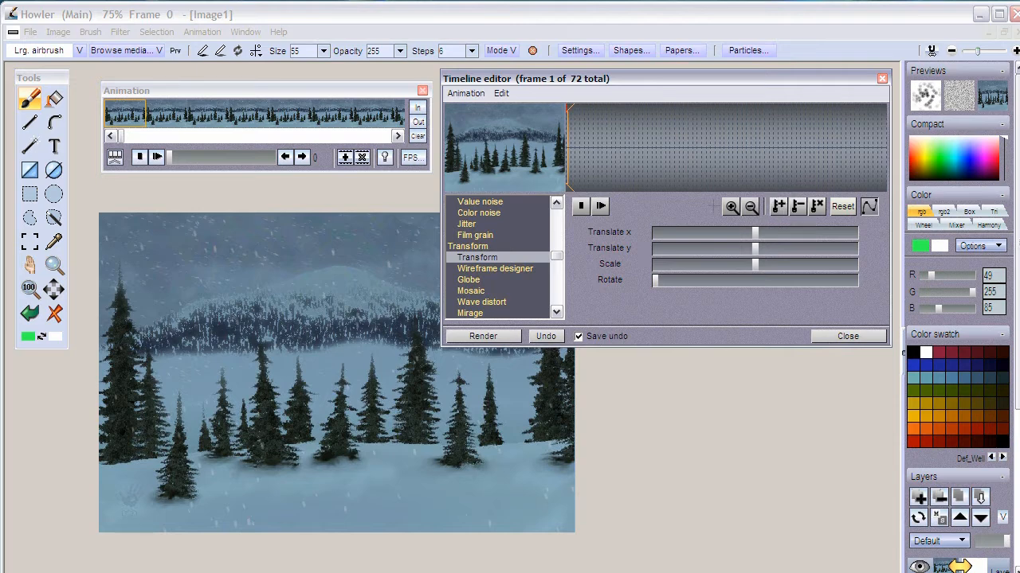
- Add a Transform keyframe at frame 26 with the scale set to 118
{"action": "left_click_drag", "start_coordinate": [645, 191], "coordinate": [678, 171]}
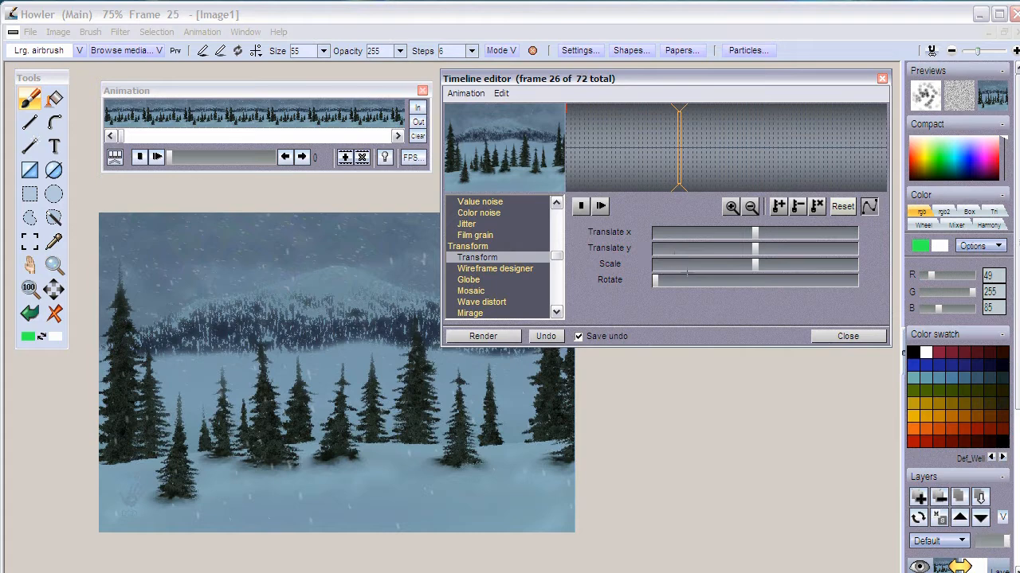
{"action": "left_click_drag", "start_coordinate": [754, 263], "coordinate": [772, 264]}
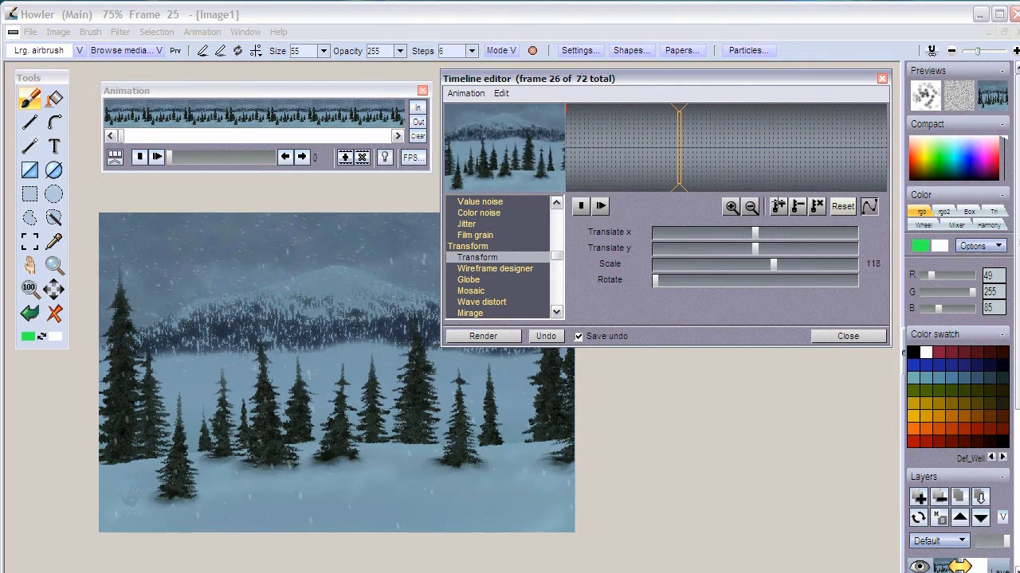
{"action": "left_click", "coordinate": [779, 206]}
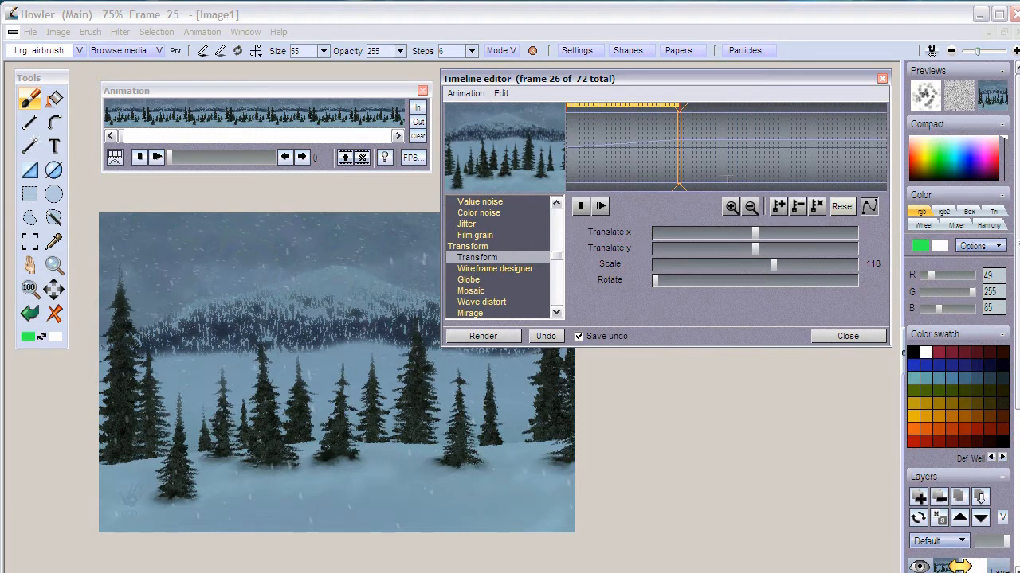
- Add a Transform keyframe at frame 41 with translate x -44, translate y 33 and scale 140
{"action": "left_click_drag", "start_coordinate": [679, 151], "coordinate": [745, 151]}
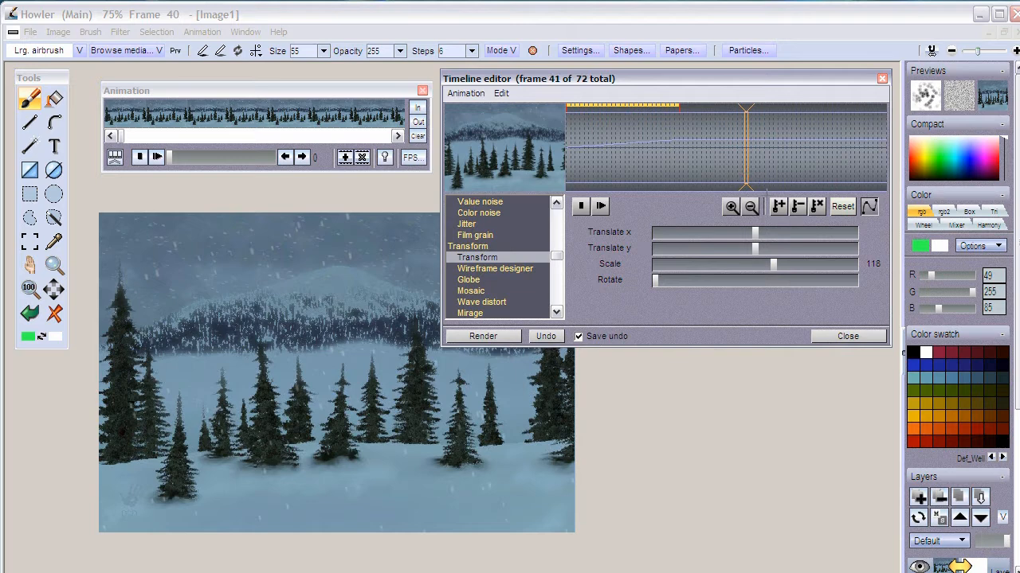
{"action": "left_click_drag", "start_coordinate": [774, 263], "coordinate": [794, 263]}
{"action": "left_click_drag", "start_coordinate": [506, 148], "coordinate": [483, 150]}
{"action": "mouse_move", "coordinate": [482, 150]}
{"action": "left_mouse_down"}
{"action": "mouse_move", "coordinate": [452, 153]}
{"action": "mouse_move", "coordinate": [481, 165]}
{"action": "left_mouse_up"}
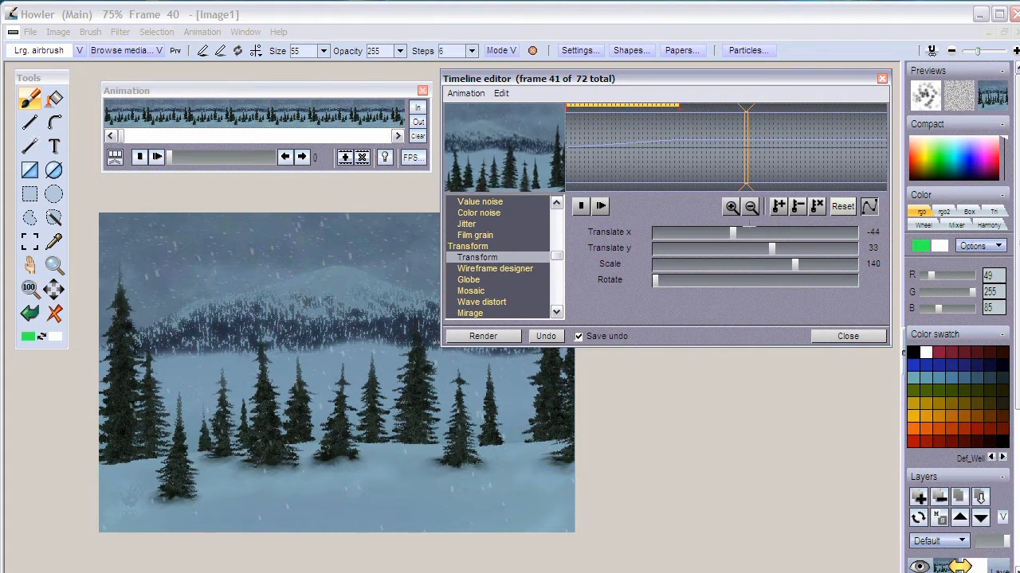
{"action": "left_click", "coordinate": [780, 207]}
- Add a Transform keyframe at frame 59 with translate x -49, translate y -10, scale 157 and rotation 11
{"action": "left_click_drag", "start_coordinate": [811, 177], "coordinate": [827, 178]}
{"action": "left_click_drag", "start_coordinate": [795, 265], "coordinate": [813, 264]}
{"action": "left_click_drag", "start_coordinate": [522, 150], "coordinate": [487, 142]}
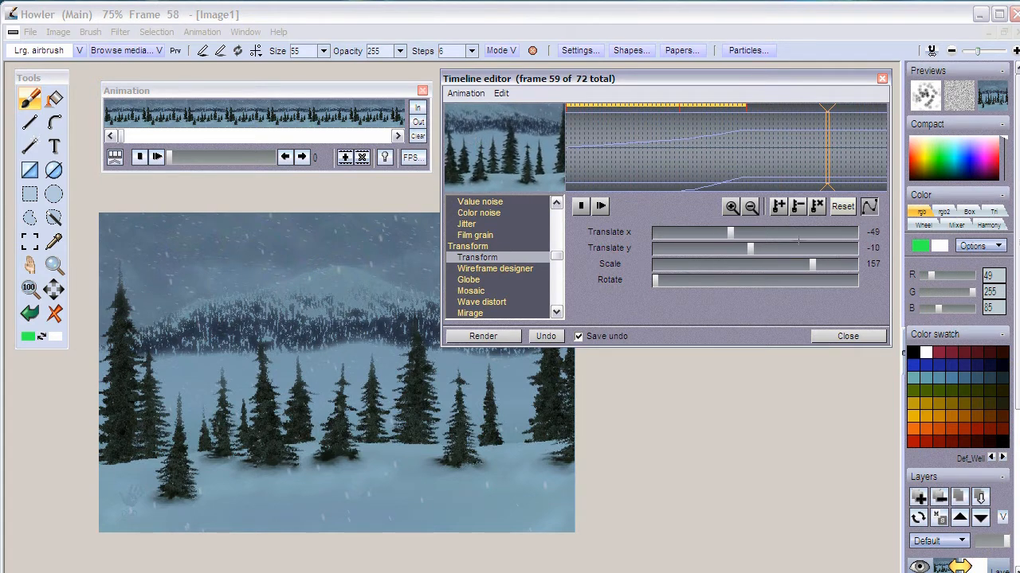
{"action": "mouse_move", "coordinate": [655, 279]}
{"action": "left_mouse_down"}
{"action": "mouse_move", "coordinate": [670, 279]}
{"action": "mouse_move", "coordinate": [660, 280]}
{"action": "left_mouse_up"}
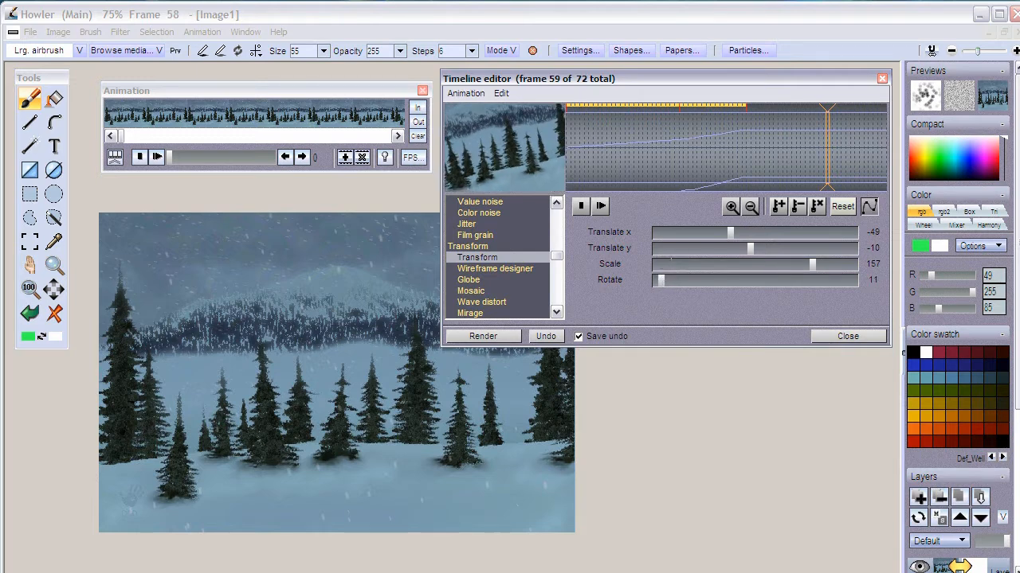
{"action": "left_click", "coordinate": [778, 206]}
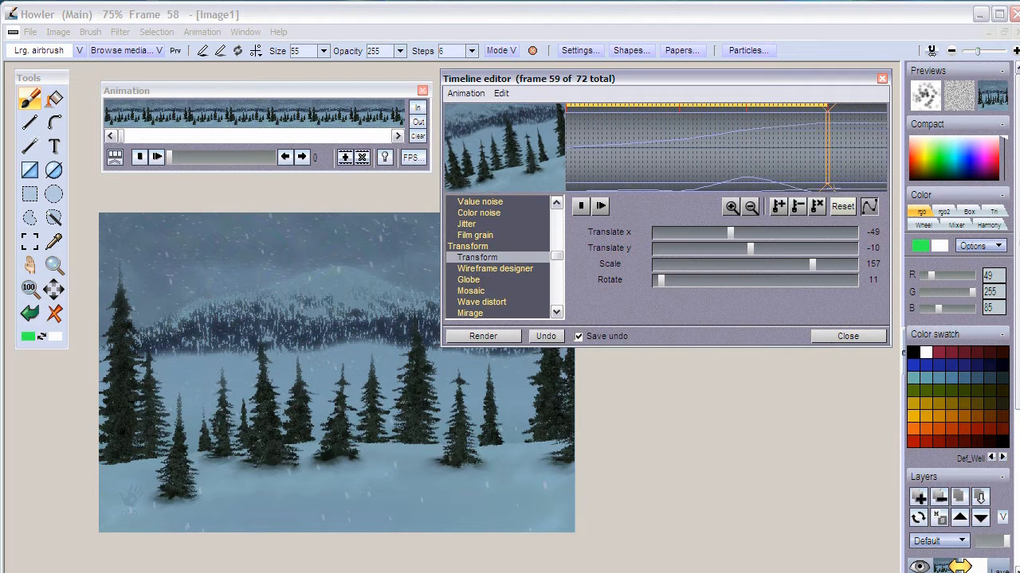
- Key translate x 45, translate y -27, scale 200 and rotation 42 at frame 72, and render and play the camera move
{"action": "left_click_drag", "start_coordinate": [828, 188], "coordinate": [886, 182]}
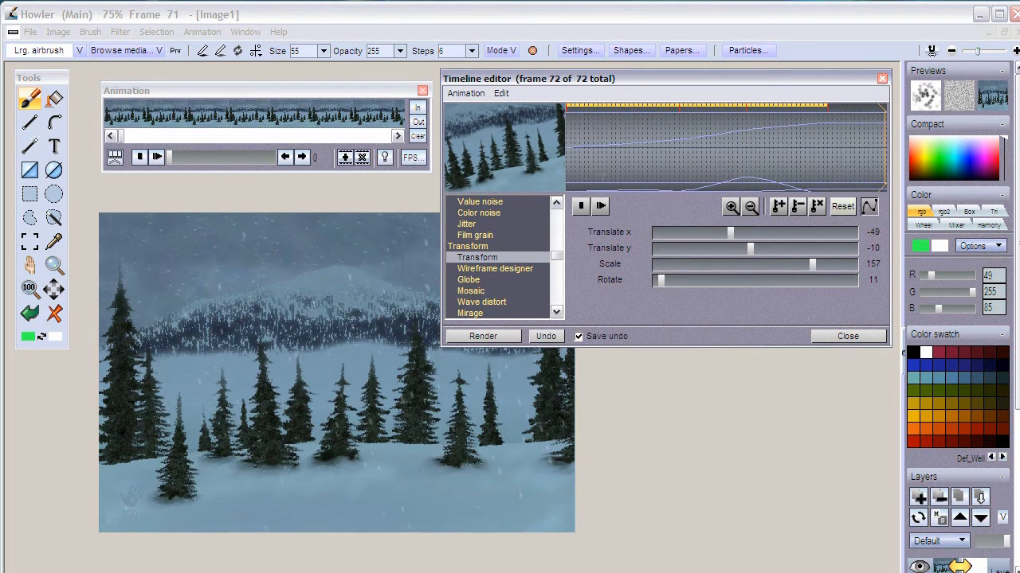
{"action": "left_click_drag", "start_coordinate": [543, 137], "coordinate": [660, 222]}
{"action": "left_click", "coordinate": [829, 272]}
{"action": "left_click_drag", "start_coordinate": [521, 146], "coordinate": [523, 177]}
{"action": "left_click_drag", "start_coordinate": [660, 279], "coordinate": [678, 279]}
{"action": "mouse_move", "coordinate": [544, 143]}
{"action": "left_mouse_down"}
{"action": "mouse_move", "coordinate": [546, 163]}
{"action": "mouse_move", "coordinate": [545, 146]}
{"action": "left_mouse_up"}
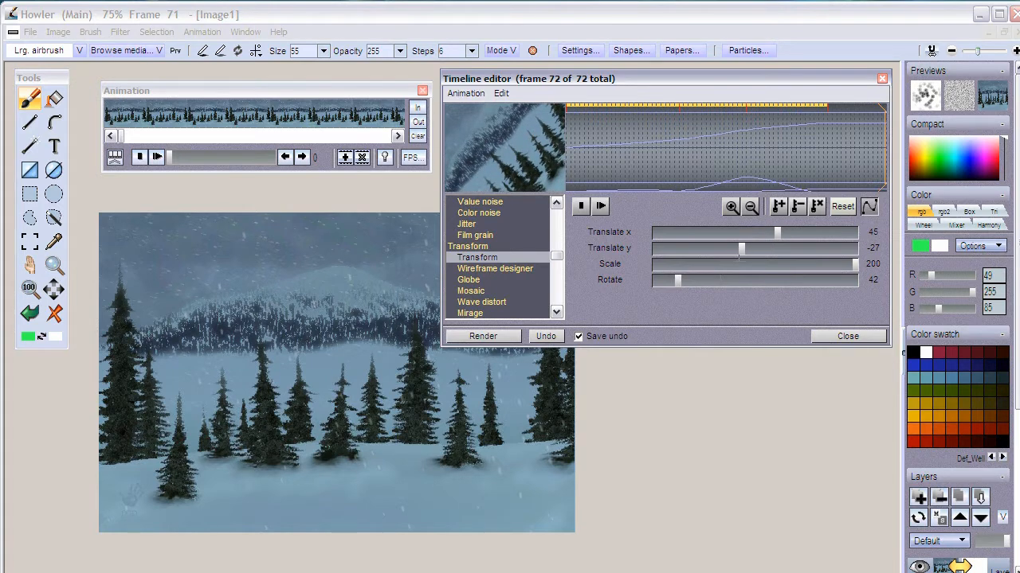
{"action": "left_click", "coordinate": [780, 204]}
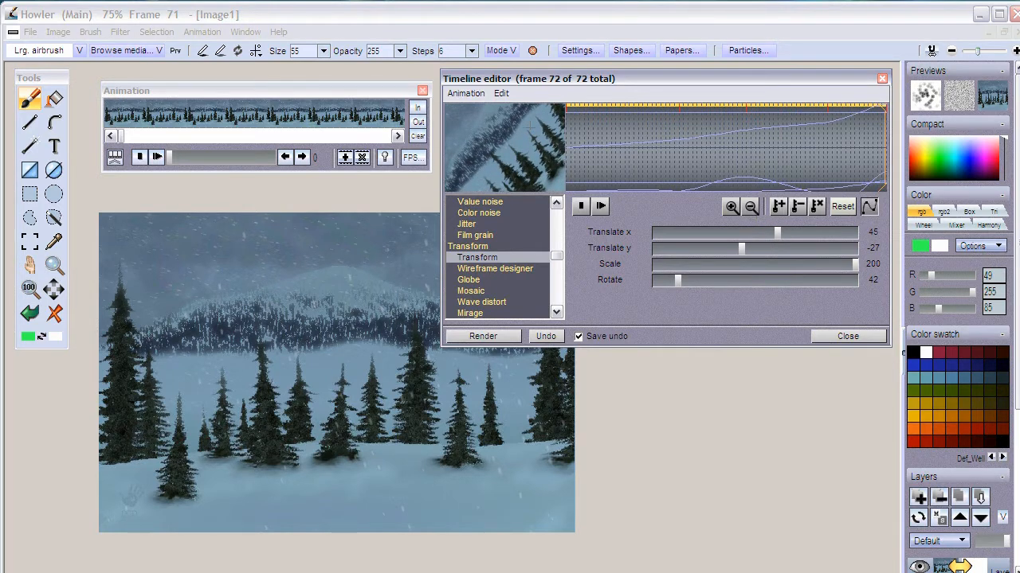
{"action": "left_click", "coordinate": [501, 336]}
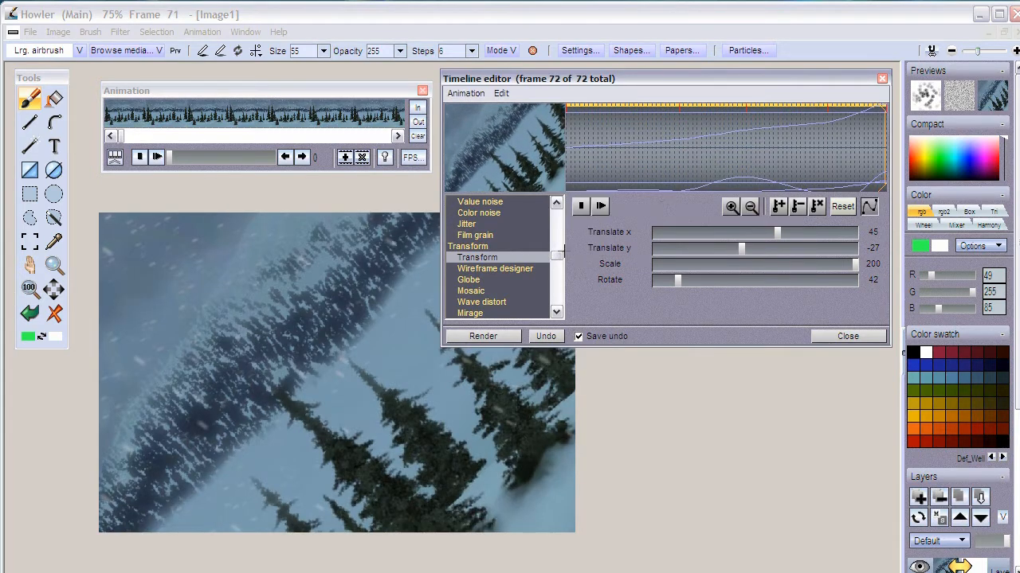
{"action": "left_click", "coordinate": [600, 207]}
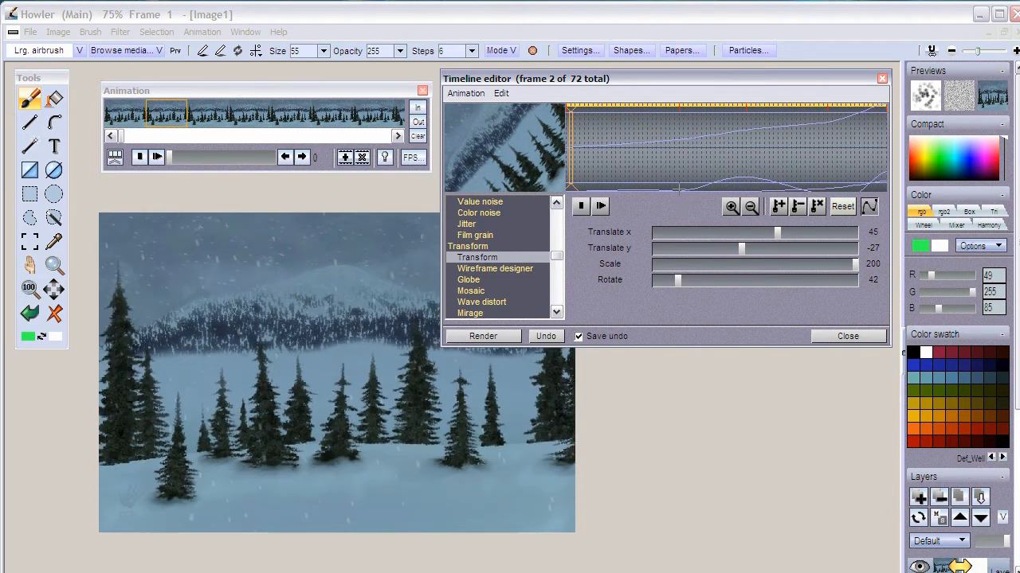
- Choose the Value adjustment effect and key its default values at frame 57
{"action": "left_click_drag", "start_coordinate": [556, 256], "coordinate": [556, 212]}
{"action": "left_click", "coordinate": [495, 213]}
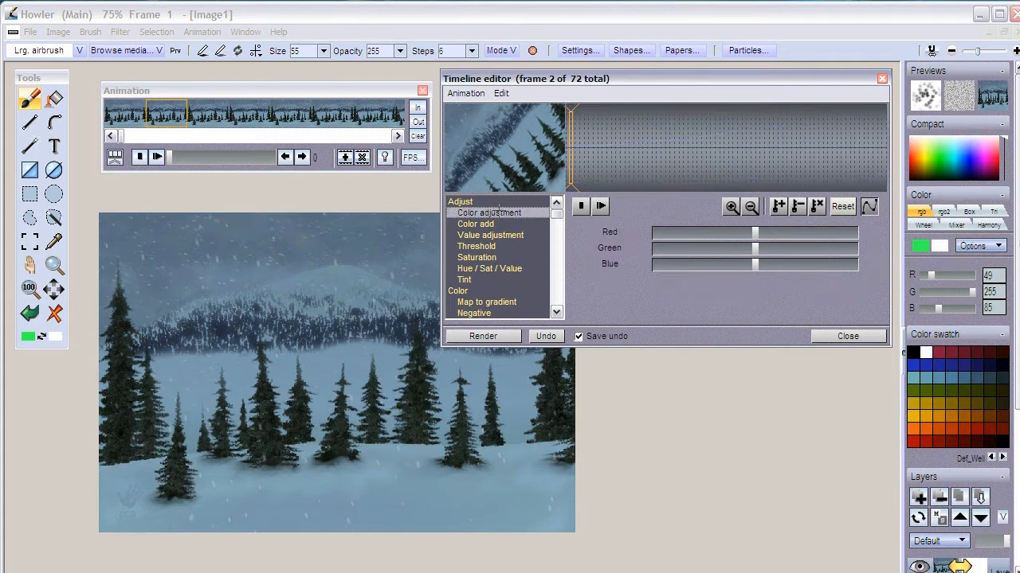
{"action": "left_click", "coordinate": [486, 223]}
{"action": "left_click", "coordinate": [488, 234]}
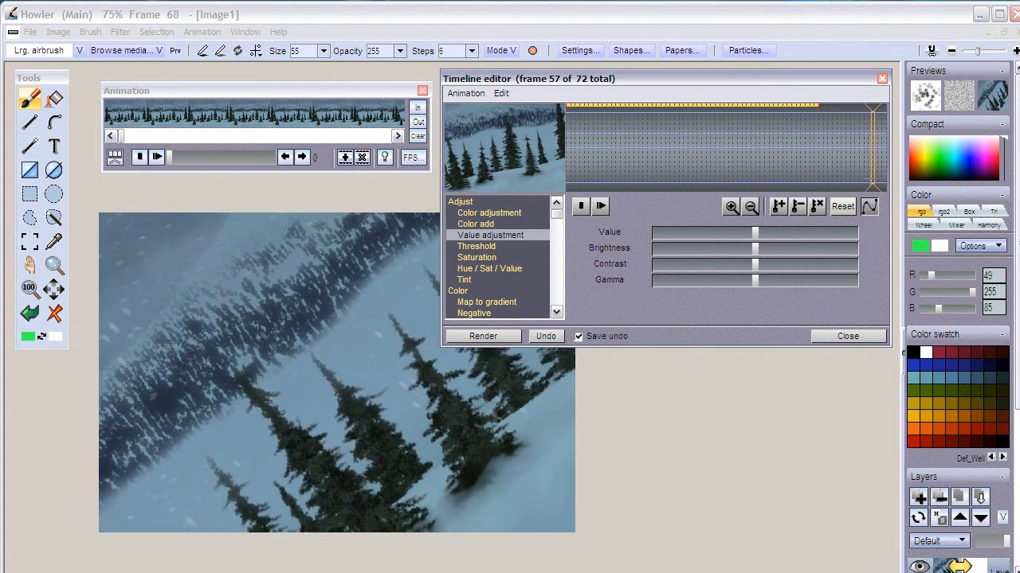
- Try to render a fade-out with Value keyed at 1 on frame 72, and stop and undo the render
{"action": "left_click_drag", "start_coordinate": [892, 177], "coordinate": [887, 187]}
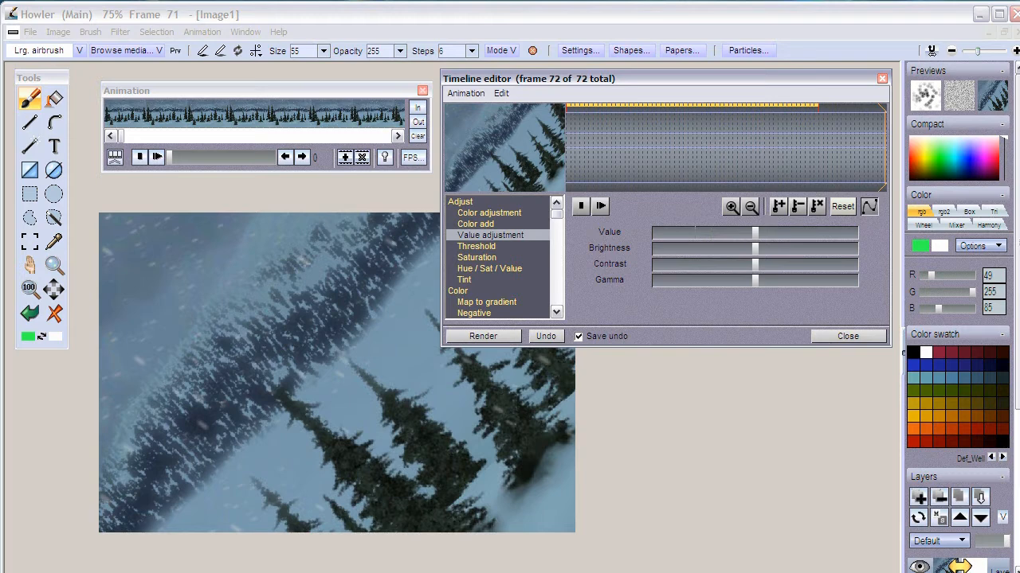
{"action": "left_click_drag", "start_coordinate": [754, 232], "coordinate": [643, 247]}
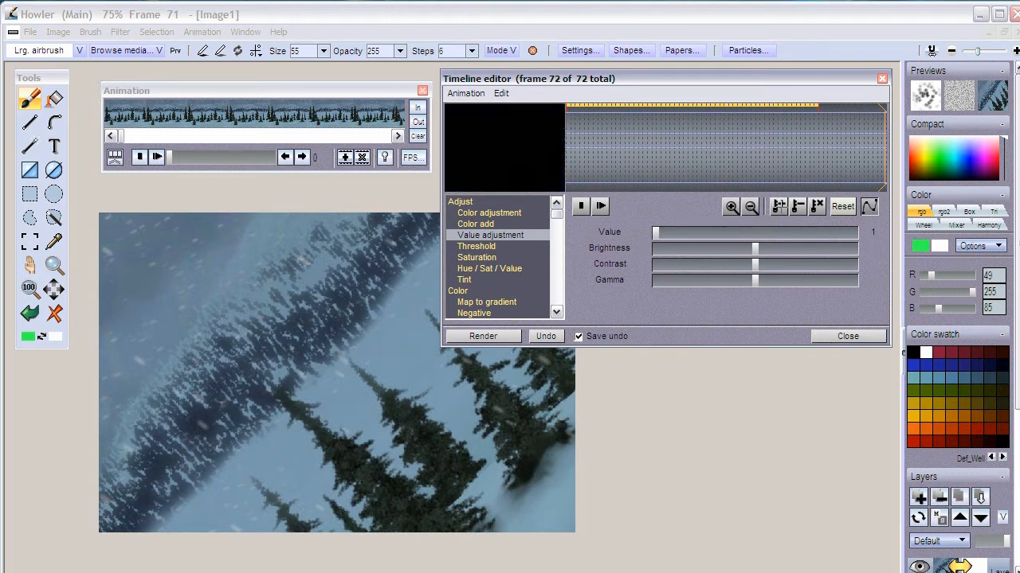
{"action": "left_click", "coordinate": [778, 206]}
{"action": "left_click", "coordinate": [488, 335]}
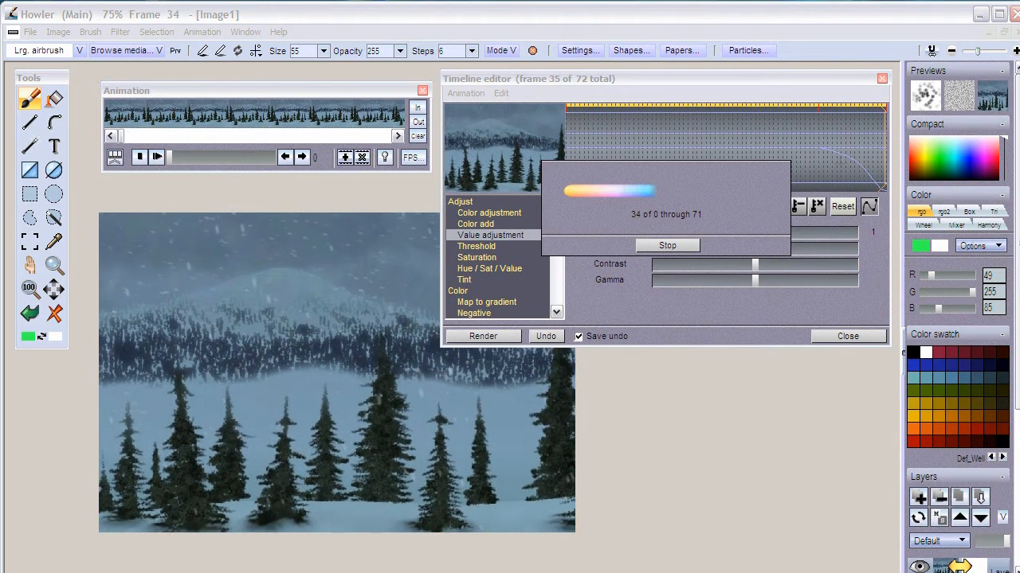
{"action": "left_click", "coordinate": [666, 245]}
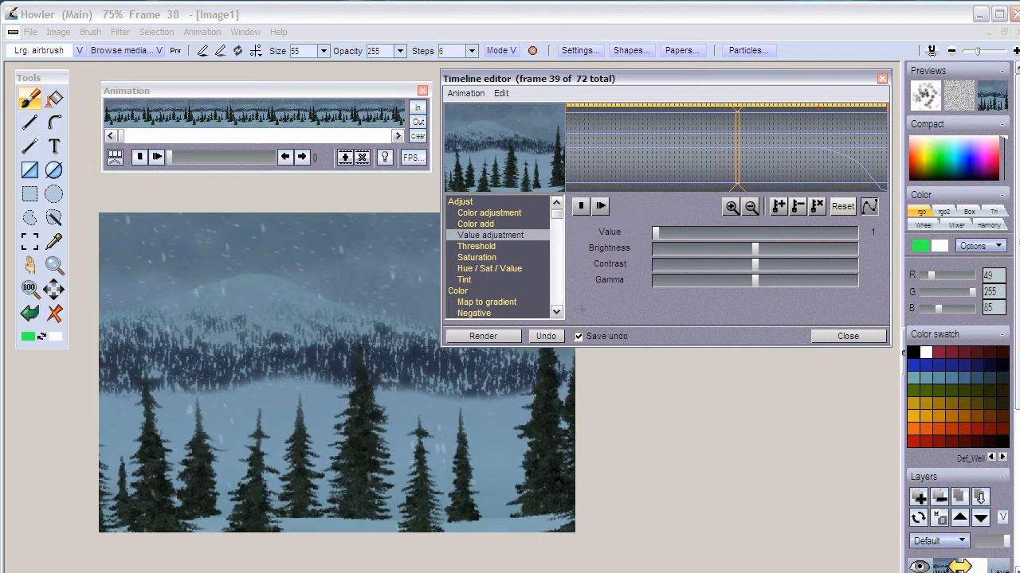
{"action": "left_click", "coordinate": [540, 336]}
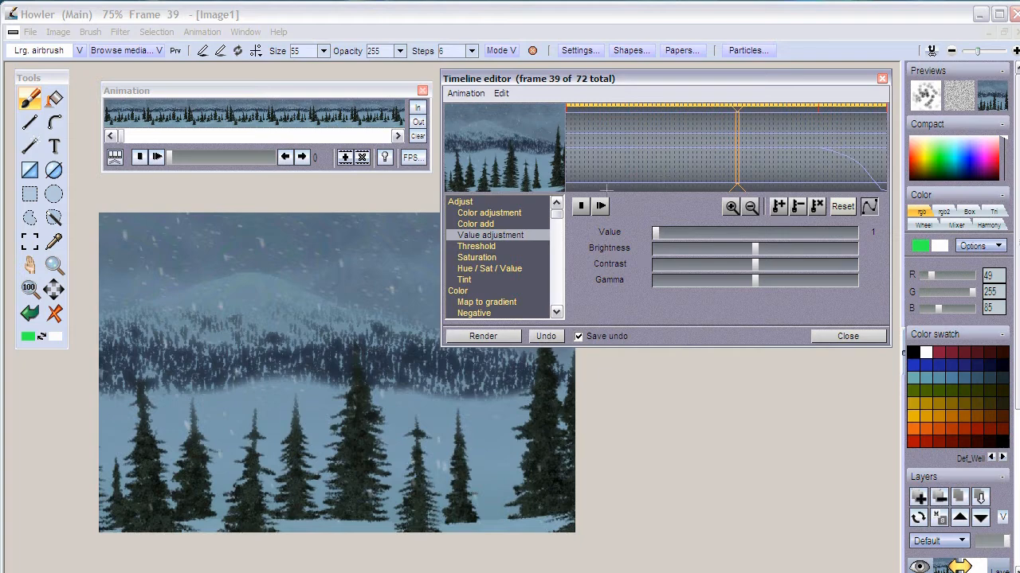
- Reverse the order of the animation's frames
{"action": "left_click", "coordinate": [199, 32]}
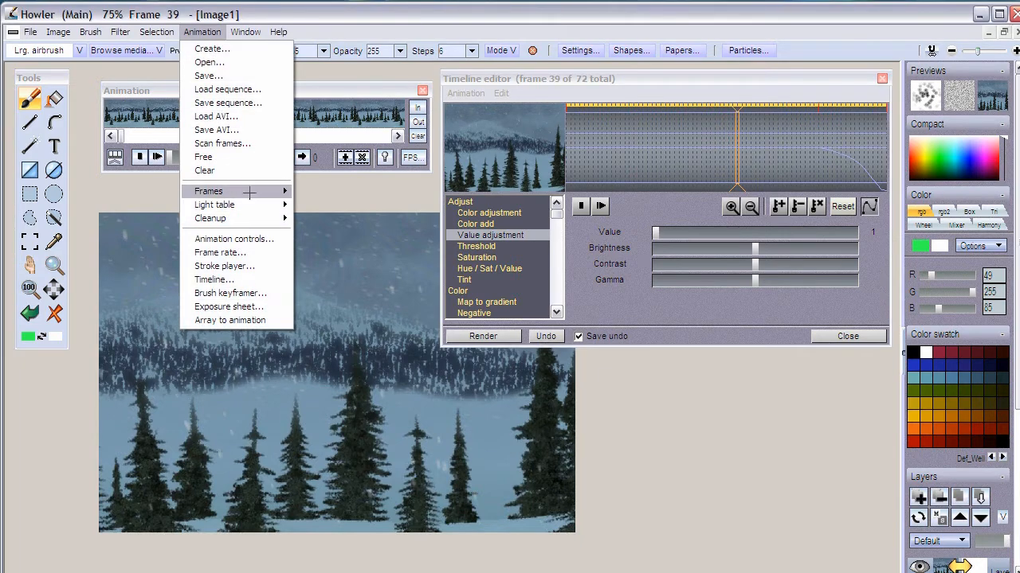
{"action": "mouse_move", "coordinate": [249, 191]}
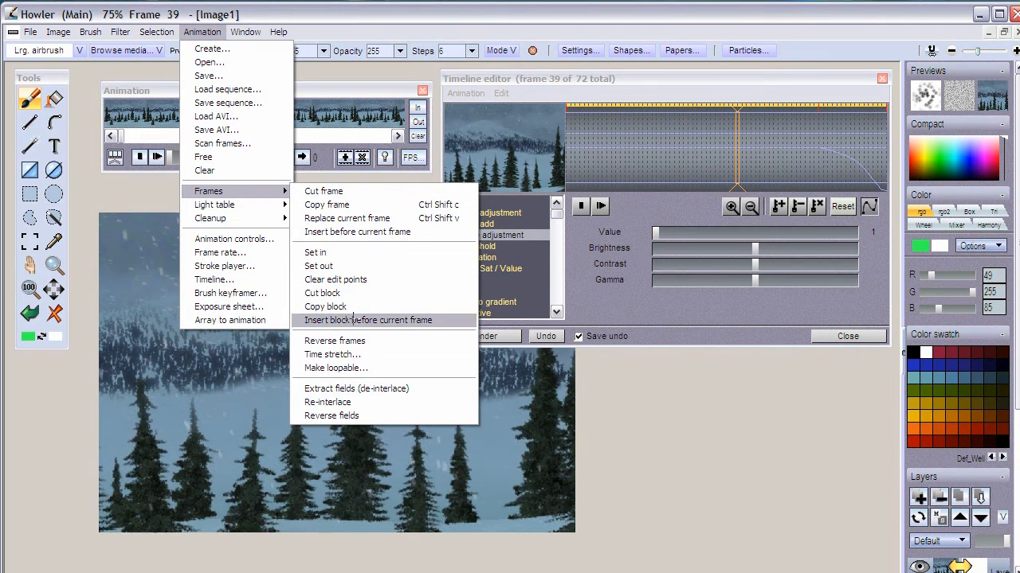
{"action": "left_click", "coordinate": [333, 340]}
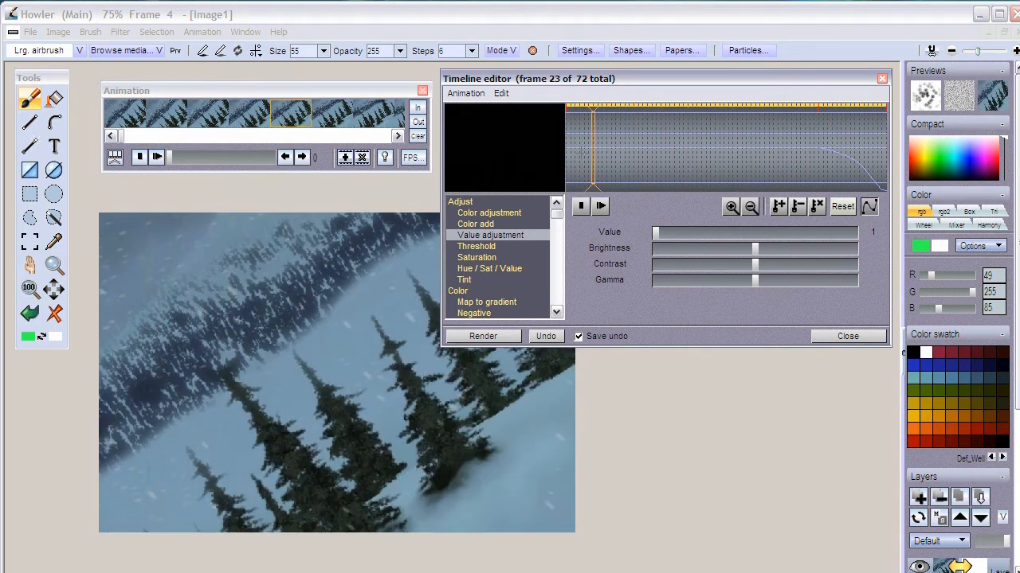
- Reset the Value adjustment settings and discard the effect's existing keyframes
{"action": "left_click_drag", "start_coordinate": [561, 158], "coordinate": [737, 175]}
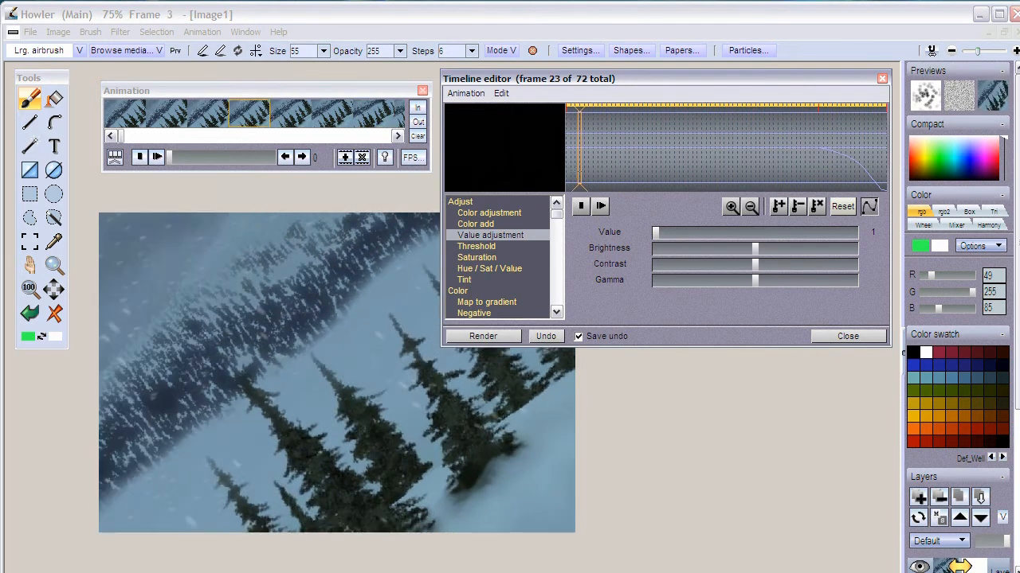
{"action": "left_click", "coordinate": [841, 206]}
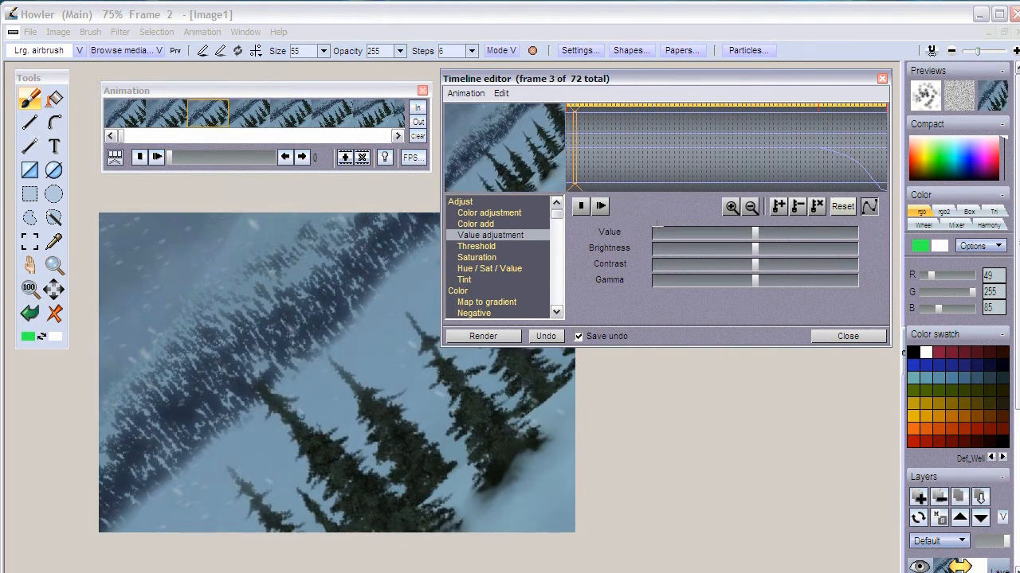
{"action": "left_click", "coordinate": [477, 246]}
{"action": "left_click", "coordinate": [484, 235]}
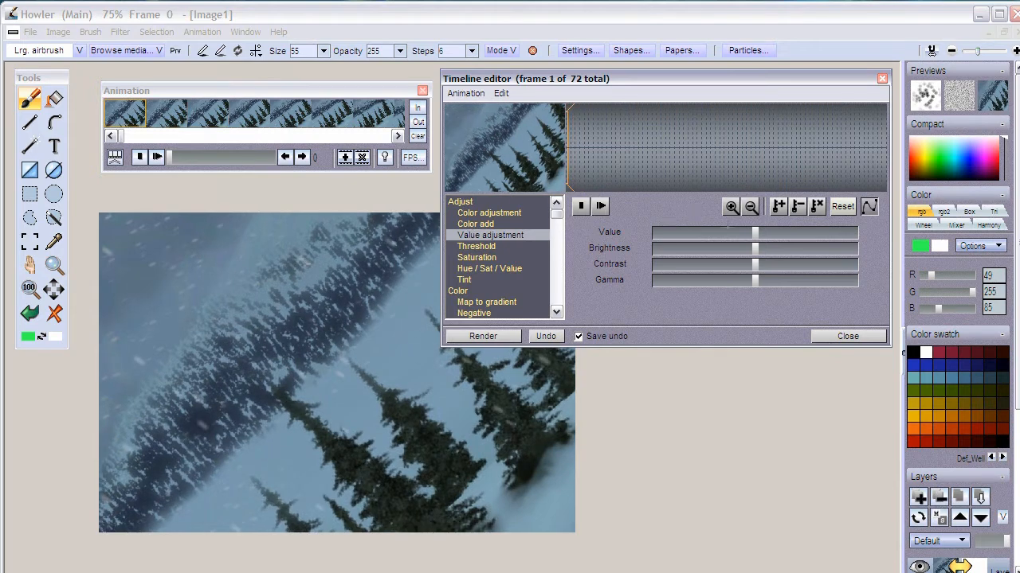
- Key the Value adjustment at Value 0 on frame 1, and at Value 153 with Brightness 148 on frame 10
{"action": "left_click_drag", "start_coordinate": [737, 230], "coordinate": [601, 248]}
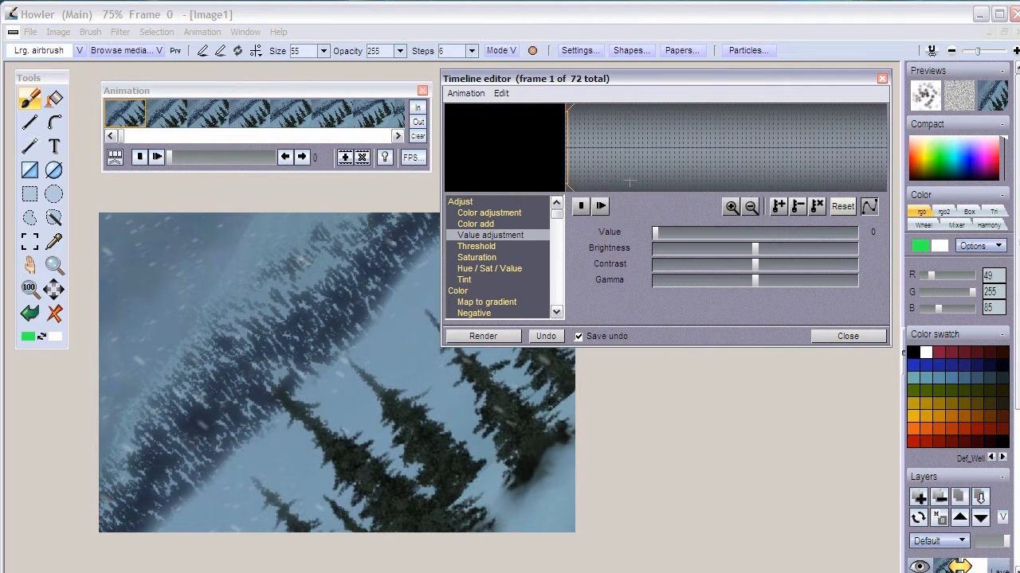
{"action": "left_click", "coordinate": [633, 183]}
{"action": "left_click_drag", "start_coordinate": [663, 239], "coordinate": [755, 232]}
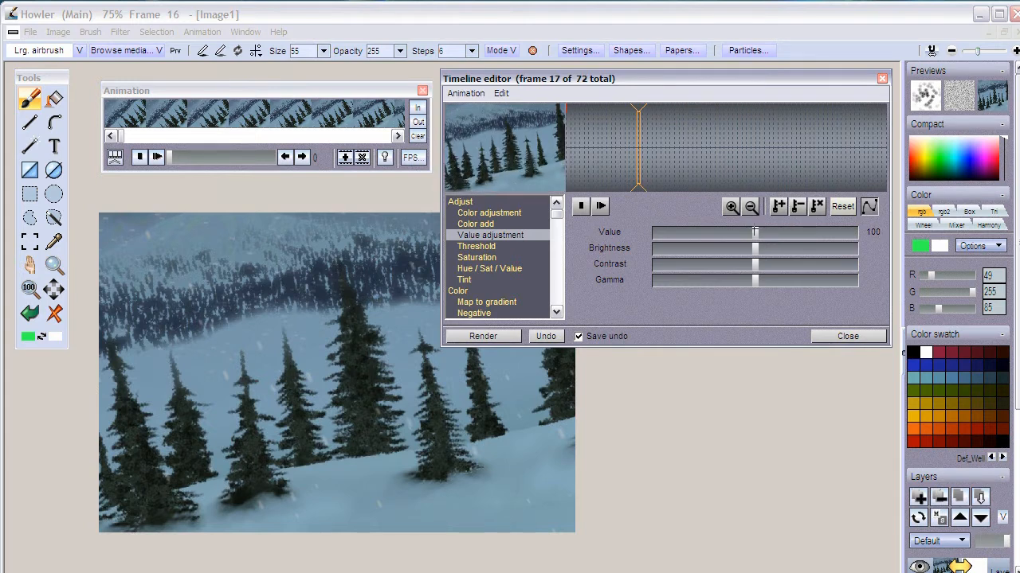
{"action": "left_click_drag", "start_coordinate": [754, 232], "coordinate": [707, 232]}
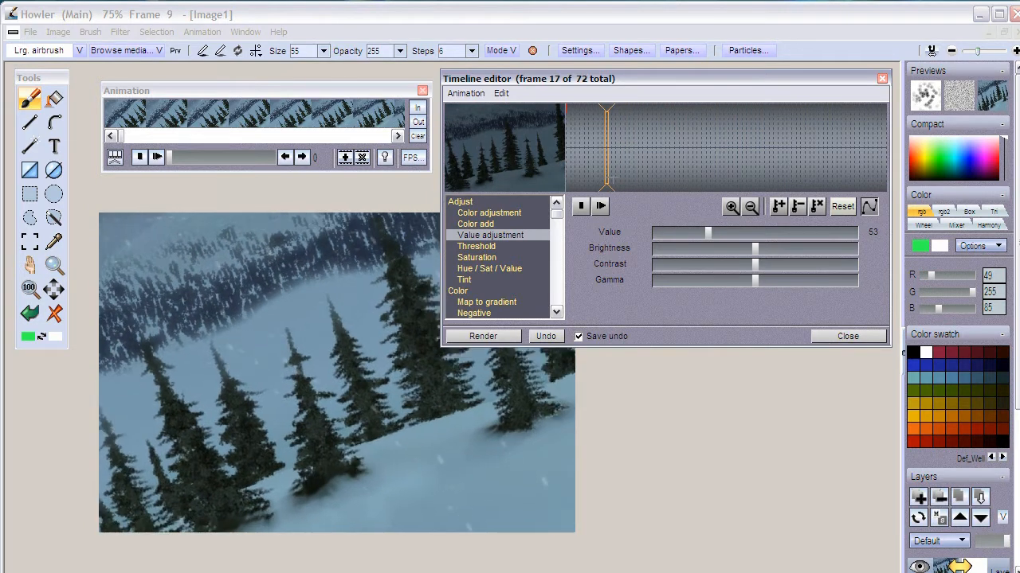
{"action": "left_click_drag", "start_coordinate": [708, 231], "coordinate": [807, 232]}
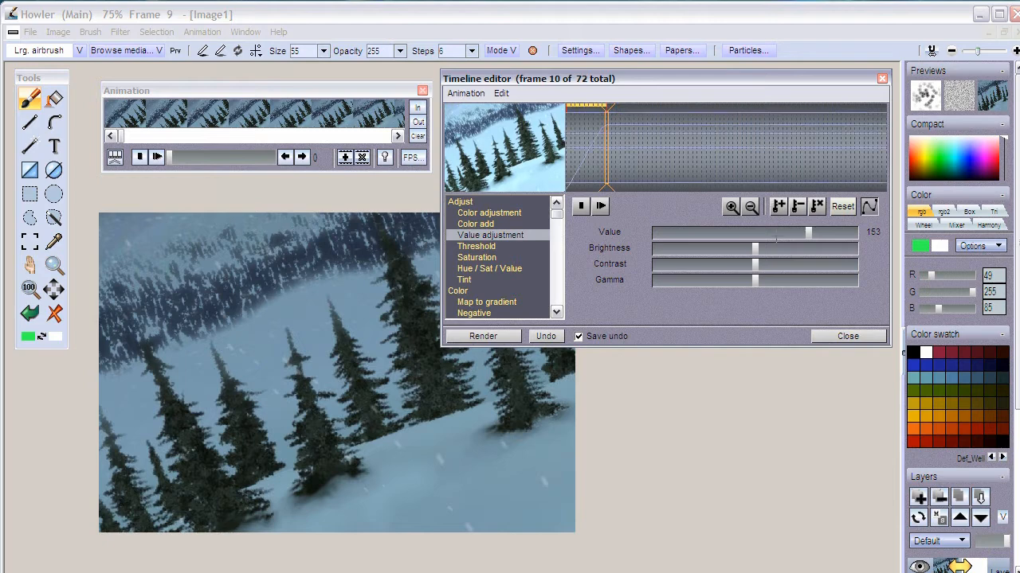
{"action": "left_click_drag", "start_coordinate": [755, 248], "coordinate": [802, 248]}
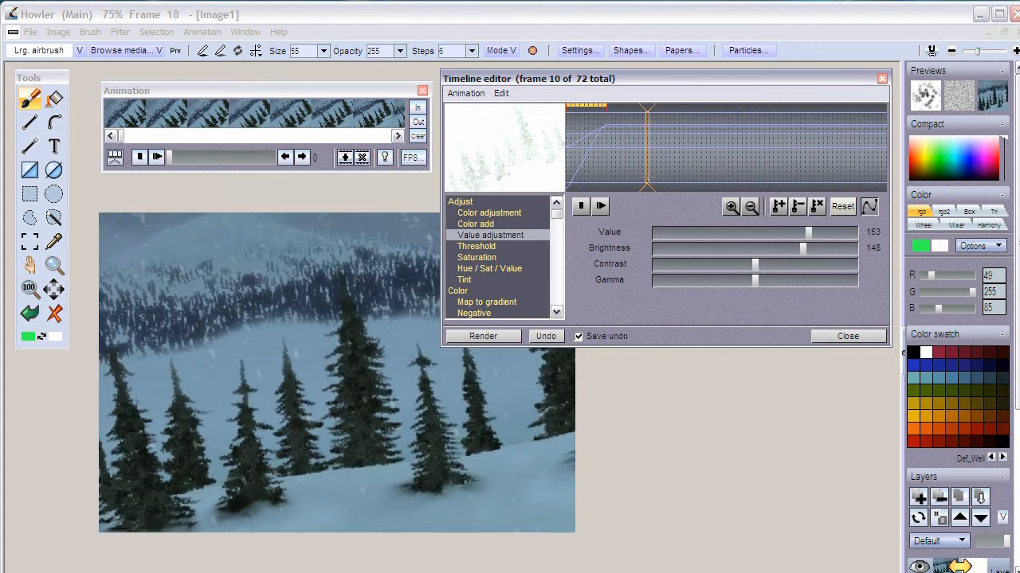
- Key Value and Brightness at their defaults on frame 20, and render the adjustment, stopping the render once it reaches frame 20
{"action": "left_click_drag", "start_coordinate": [766, 248], "coordinate": [754, 248]}
{"action": "left_click", "coordinate": [755, 232]}
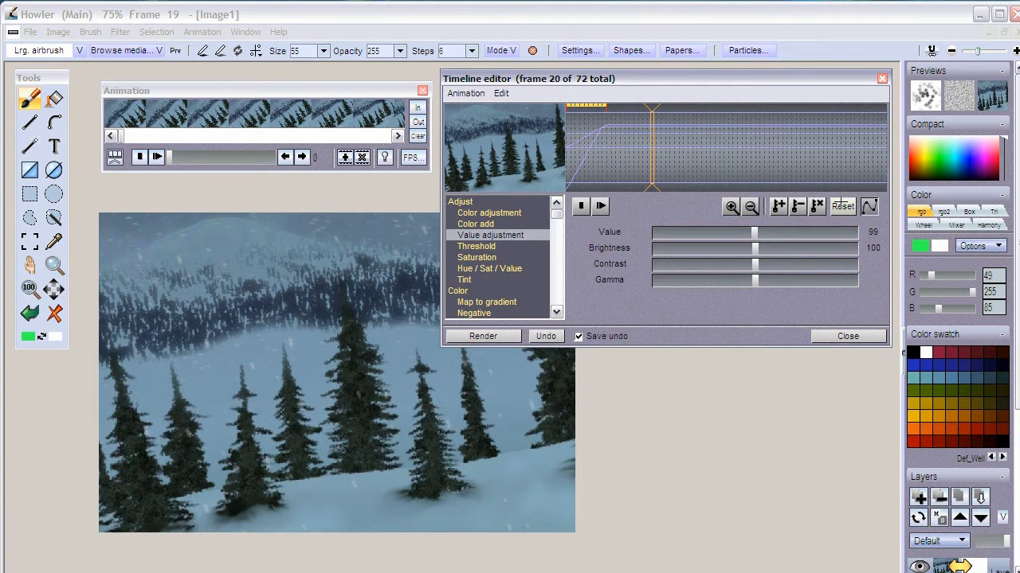
{"action": "left_click", "coordinate": [778, 207]}
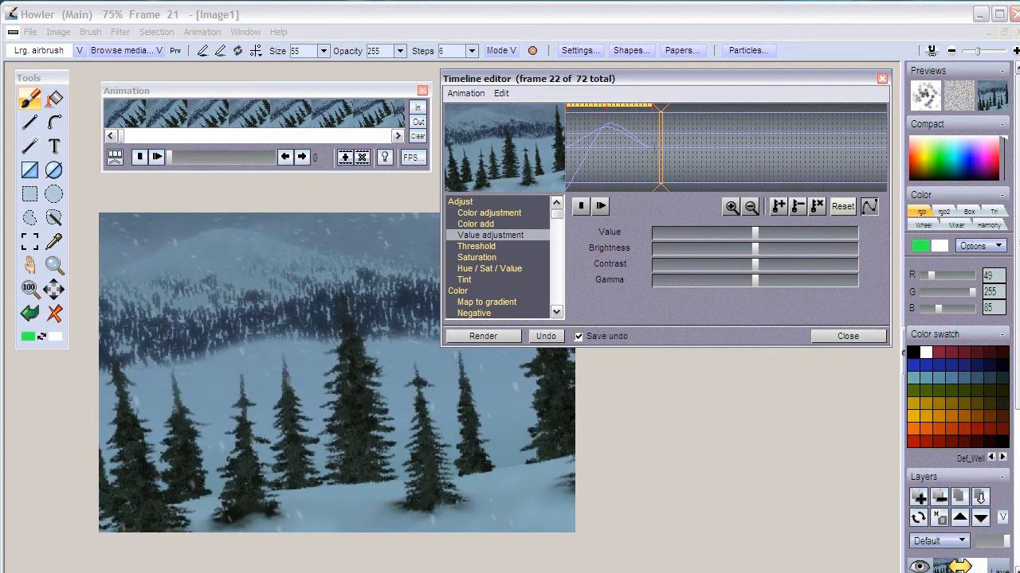
{"action": "left_click", "coordinate": [473, 335]}
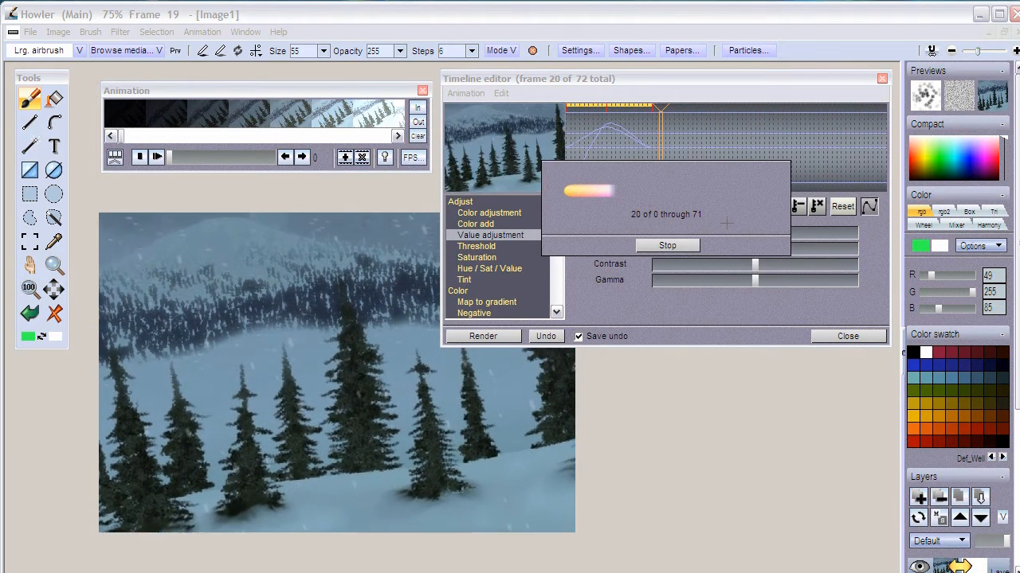
{"action": "left_click", "coordinate": [667, 246]}
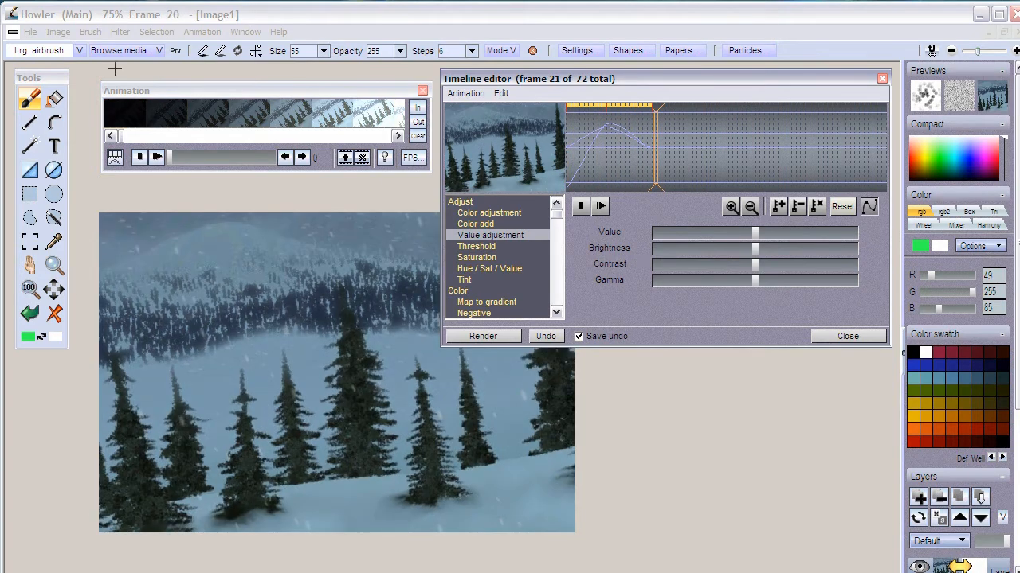
- Reverse the order of the animation's frames, close the timeline editor and play the animation
{"action": "left_click", "coordinate": [202, 32]}
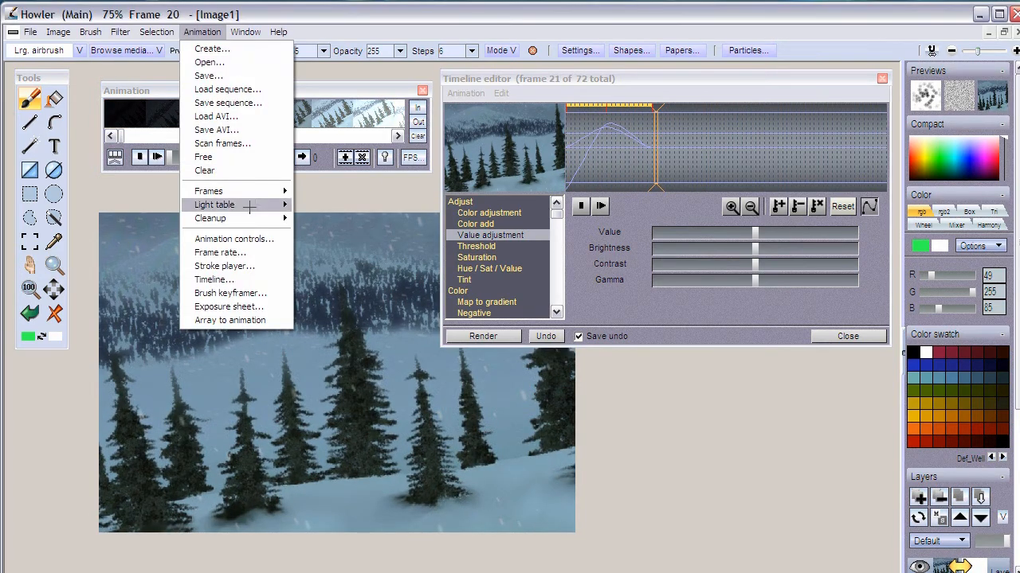
{"action": "mouse_move", "coordinate": [235, 191]}
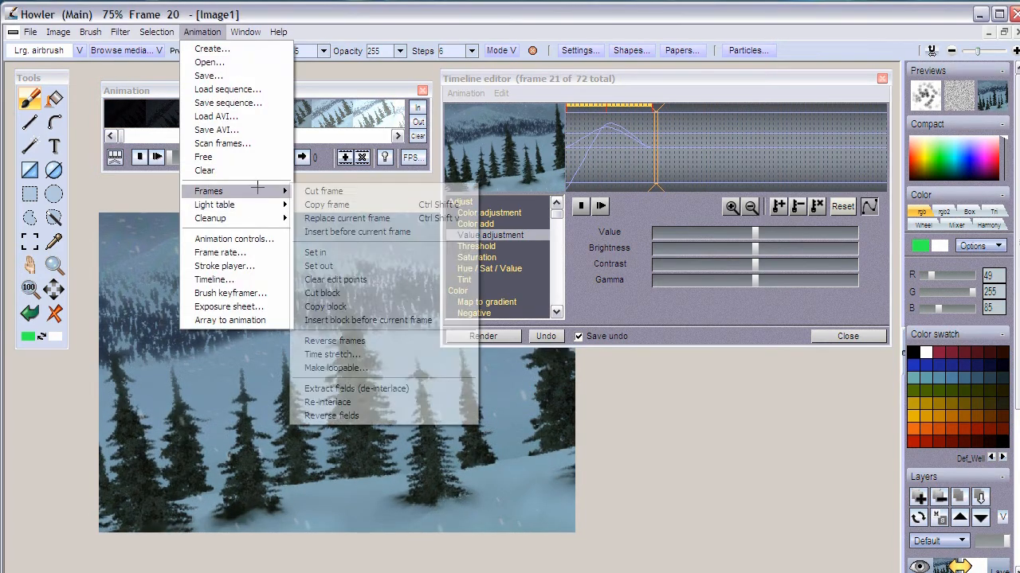
{"action": "left_click", "coordinate": [334, 341]}
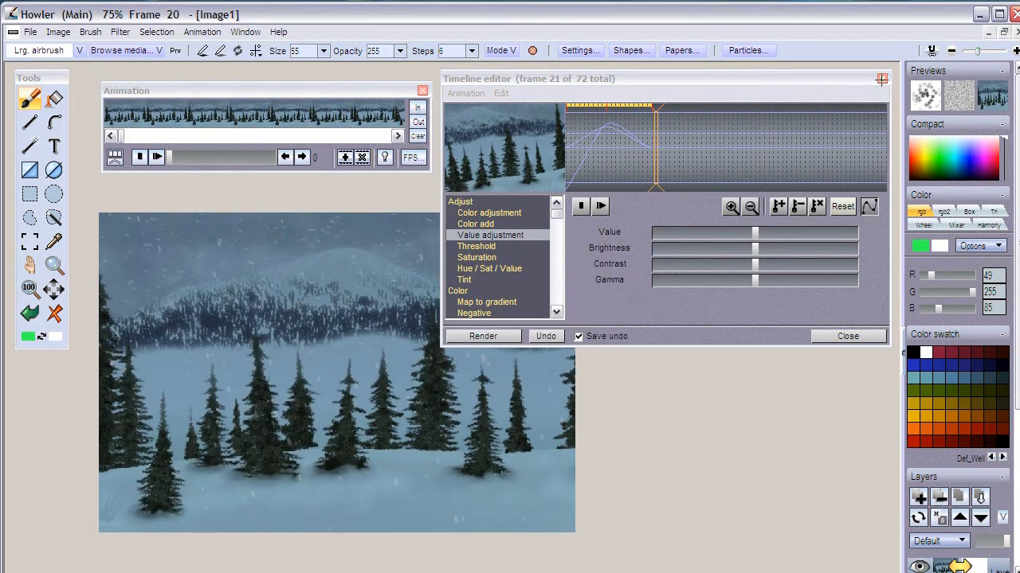
{"action": "left_click", "coordinate": [882, 78]}
{"action": "left_click", "coordinate": [157, 156]}
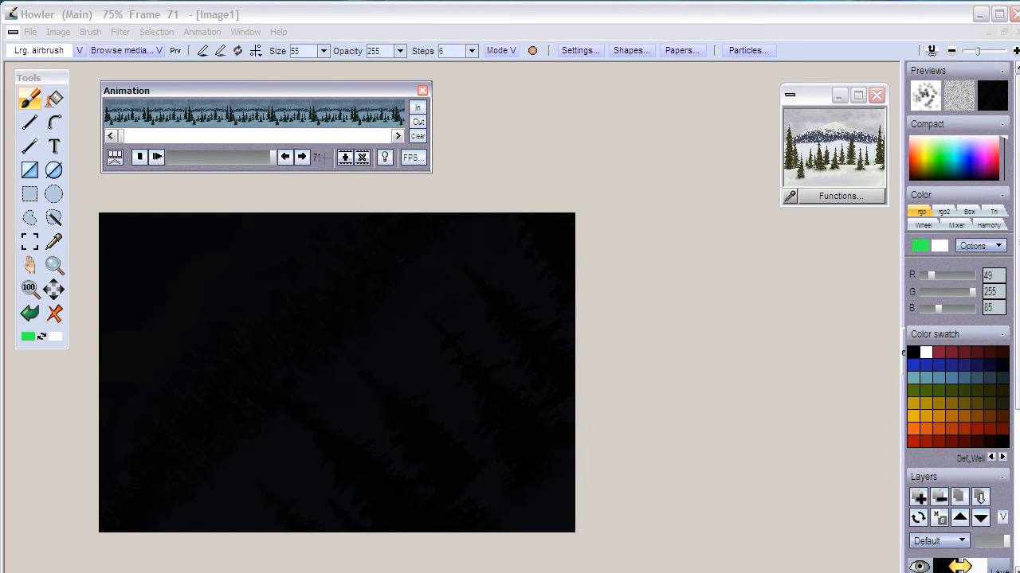
- Append a frame after frame 71 and clear its image to solid black
{"action": "left_click", "coordinate": [345, 157]}
{"action": "left_click", "coordinate": [63, 312]}
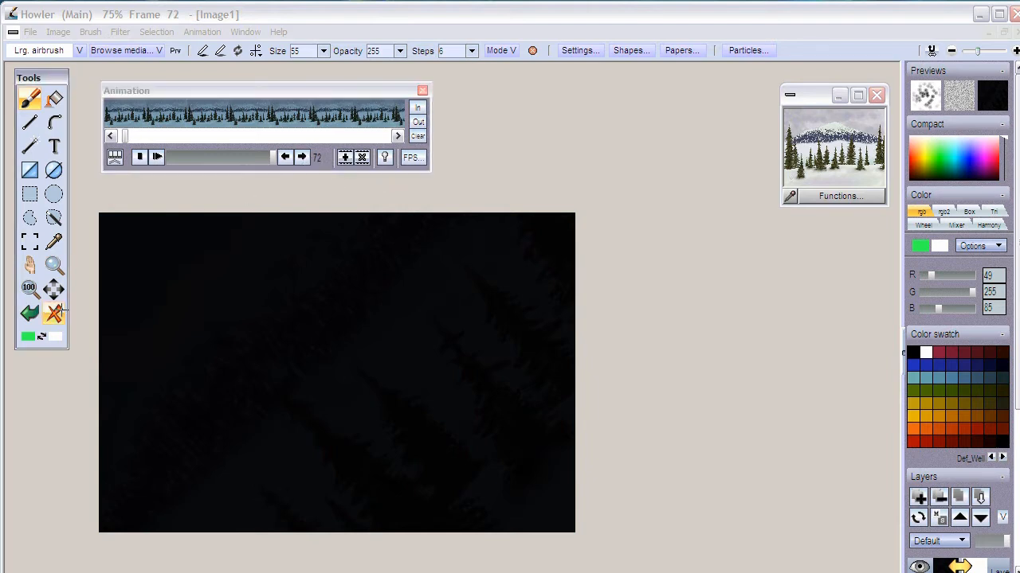
{"action": "left_click", "coordinate": [135, 355]}
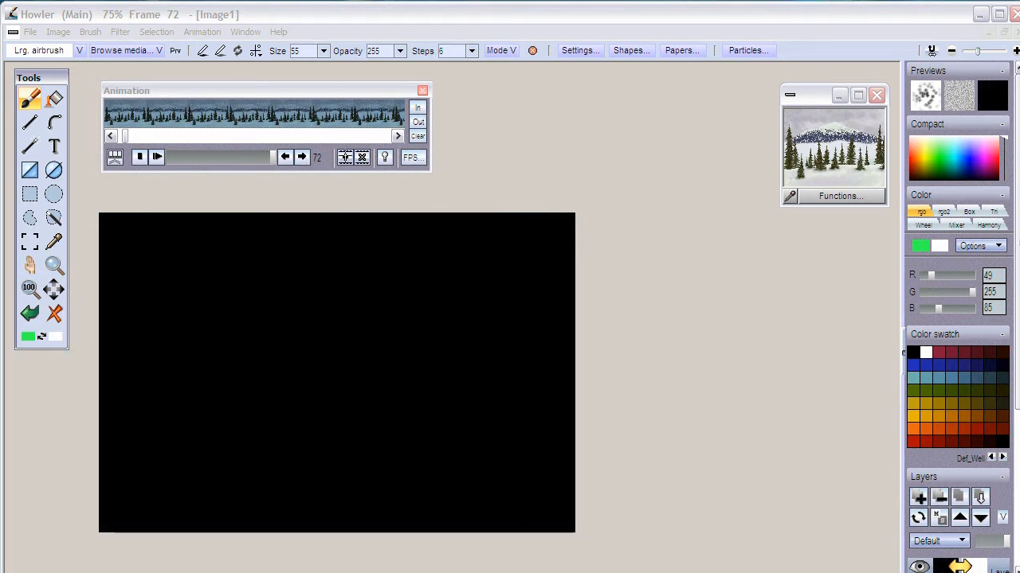
- Append about 14 more black frames to the end of the animation and play it from the first frame
{"action": "left_click", "coordinate": [345, 157]}
{"action": "left_click", "coordinate": [345, 156]}
{"action": "left_click", "coordinate": [345, 157]}
{"action": "left_click", "coordinate": [344, 157]}
{"action": "left_click", "coordinate": [345, 156]}
{"action": "left_click", "coordinate": [345, 157]}
{"action": "left_click", "coordinate": [345, 157]}
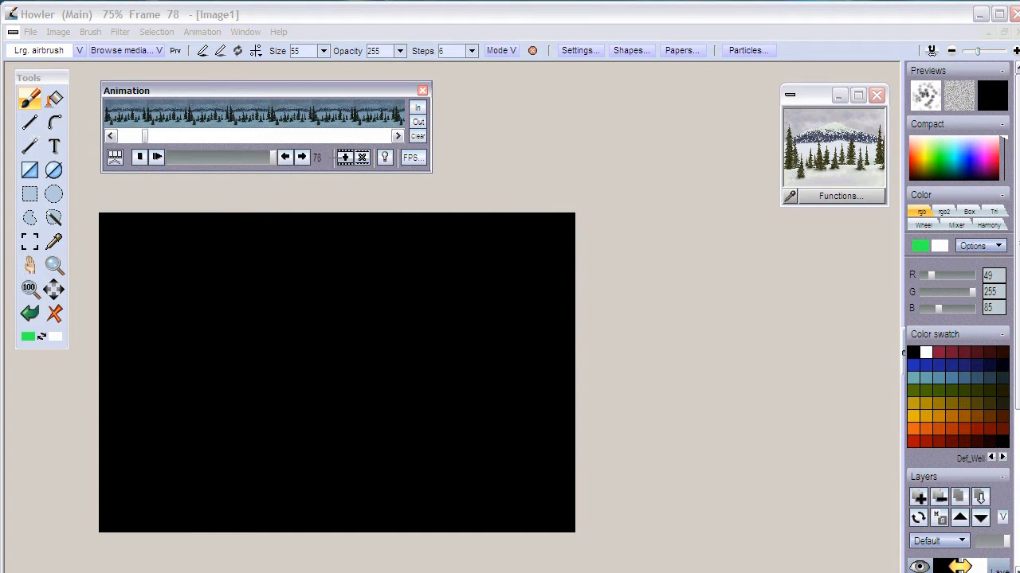
{"action": "left_click", "coordinate": [345, 157]}
{"action": "left_click", "coordinate": [345, 157]}
{"action": "left_click", "coordinate": [345, 157]}
{"action": "left_click", "coordinate": [345, 157]}
{"action": "left_click", "coordinate": [344, 157]}
{"action": "left_click", "coordinate": [345, 157]}
{"action": "left_click", "coordinate": [345, 157]}
{"action": "left_click", "coordinate": [345, 157]}
{"action": "mouse_move", "coordinate": [178, 157]}
{"action": "left_mouse_down"}
{"action": "mouse_move", "coordinate": [253, 157]}
{"action": "mouse_move", "coordinate": [168, 157]}
{"action": "left_mouse_up"}
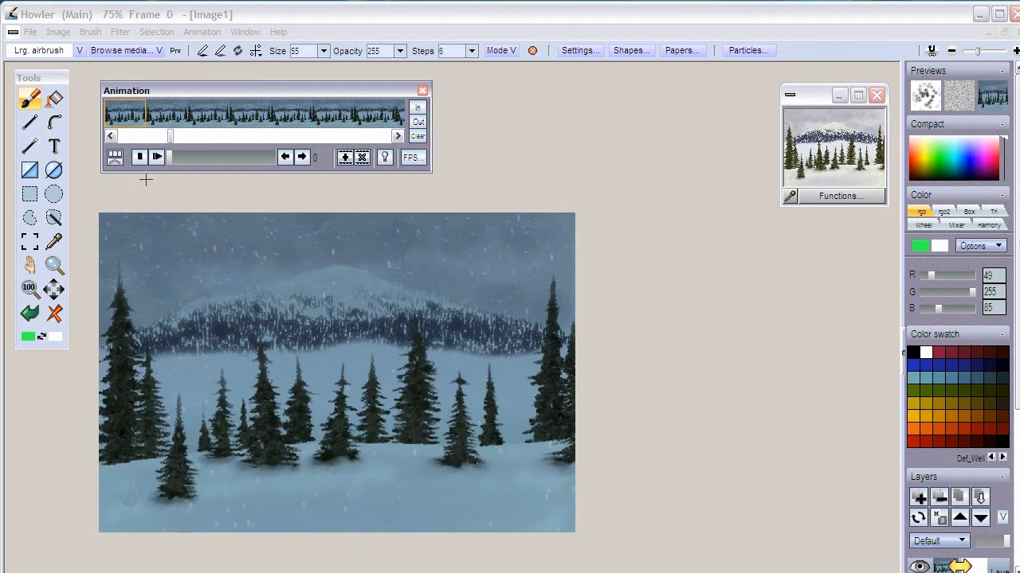
{"action": "left_click", "coordinate": [157, 157]}
- Save the animation as snowfall in dwa format in the DailyDose folder
{"action": "left_click", "coordinate": [202, 32]}
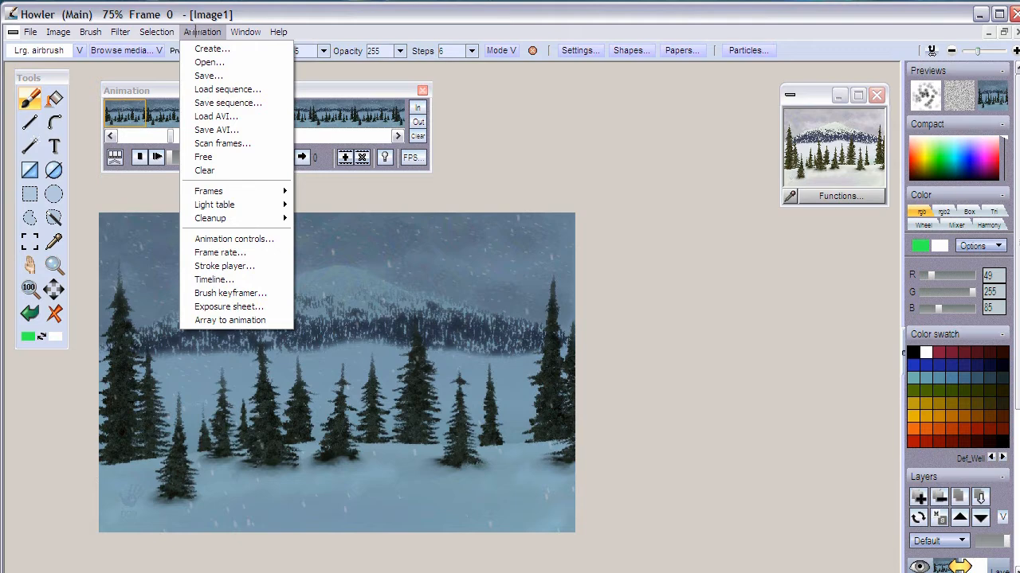
{"action": "left_click", "coordinate": [204, 76]}
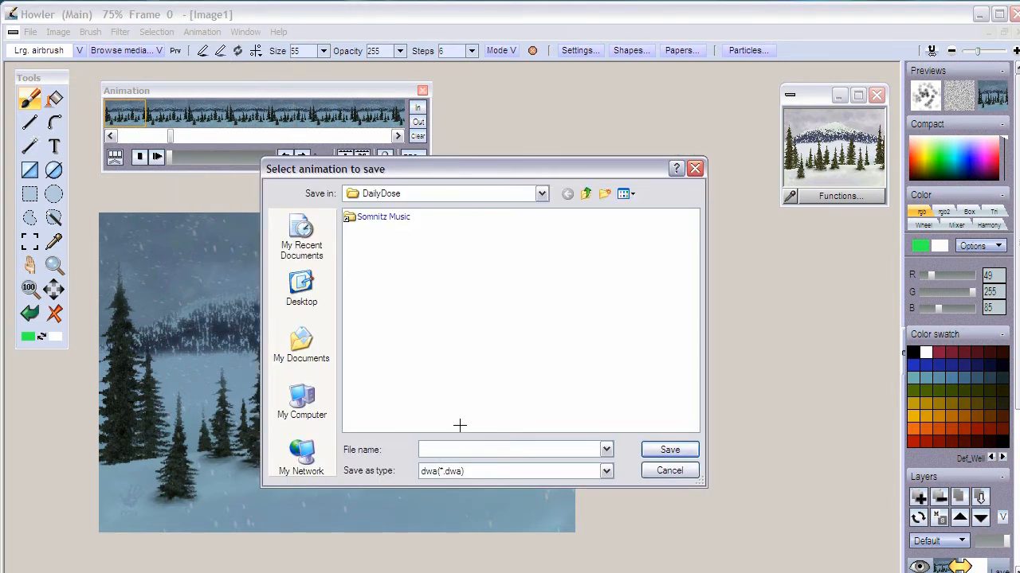
{"action": "type", "text": "snowfall"}
{"action": "left_click", "coordinate": [669, 449]}
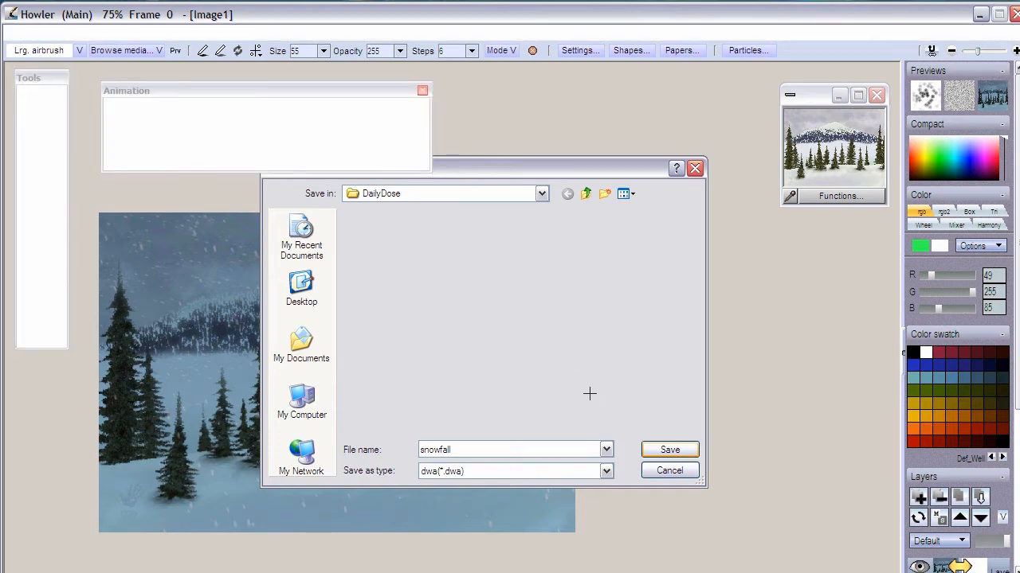
{"action": "left_click", "coordinate": [556, 483]}
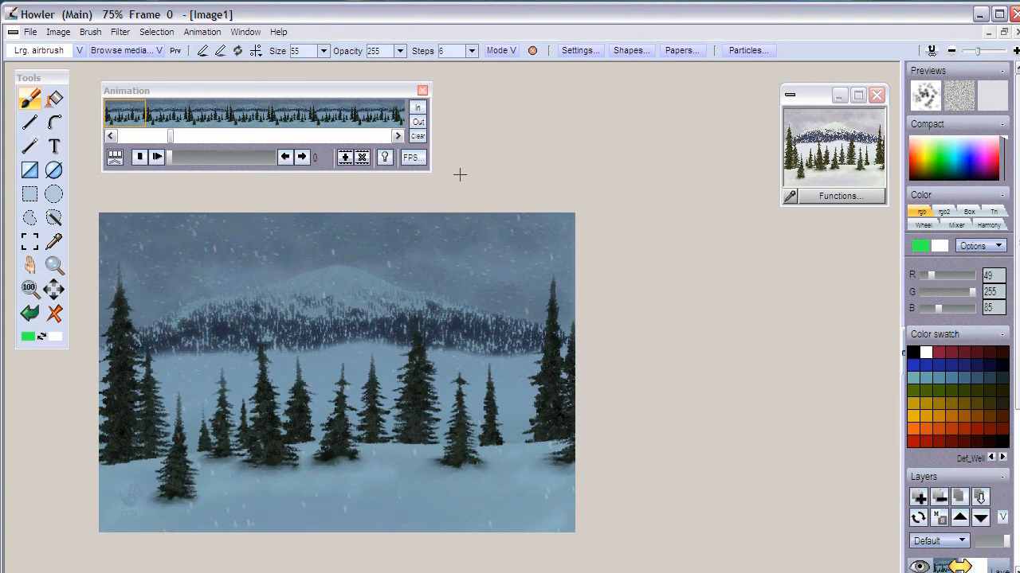
- Check the image information for the animation's memory use and buffer dimensions
{"action": "left_click", "coordinate": [203, 32]}
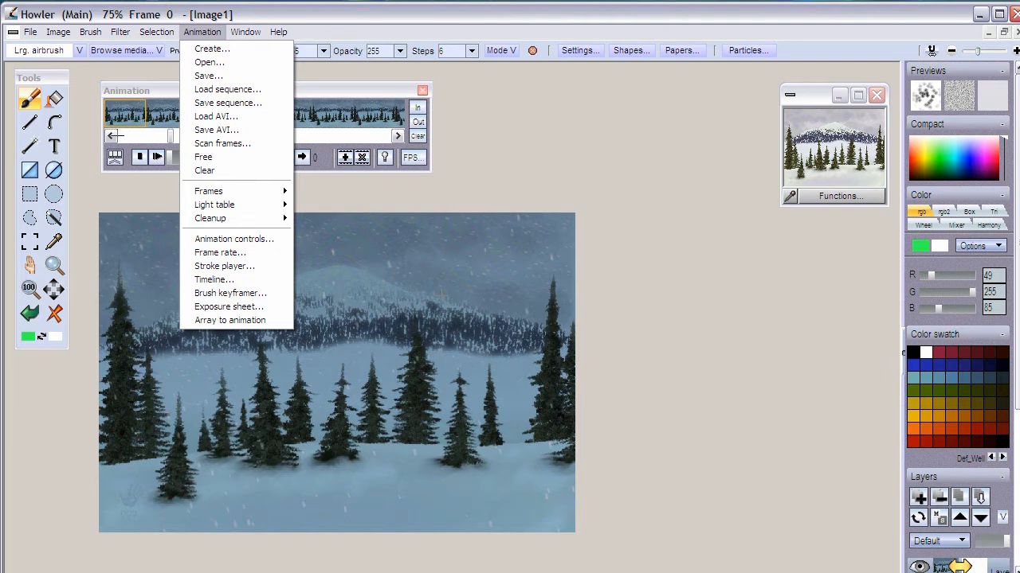
{"action": "left_click", "coordinate": [66, 38]}
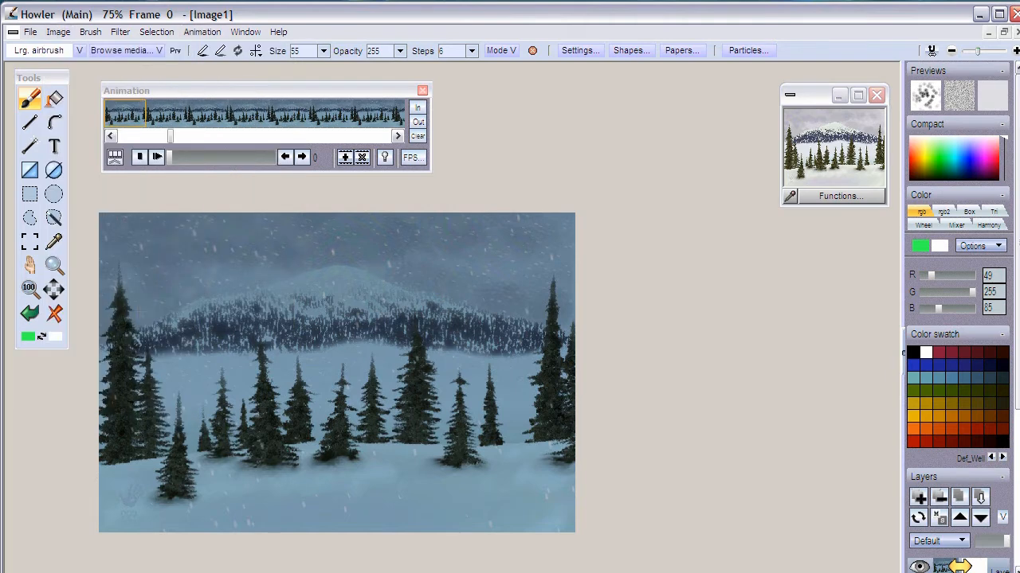
{"action": "left_click", "coordinate": [58, 32]}
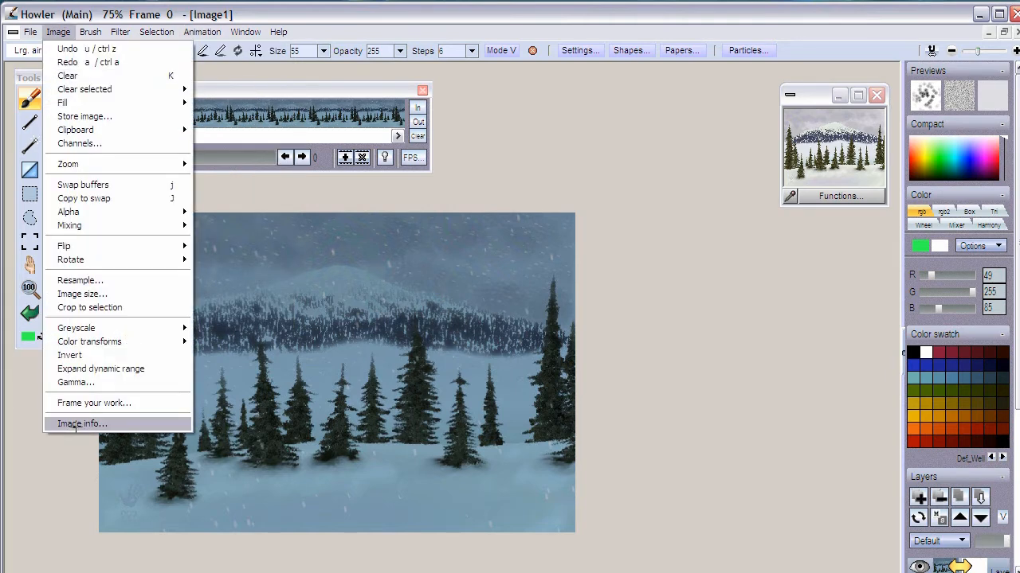
{"action": "left_click", "coordinate": [81, 425]}
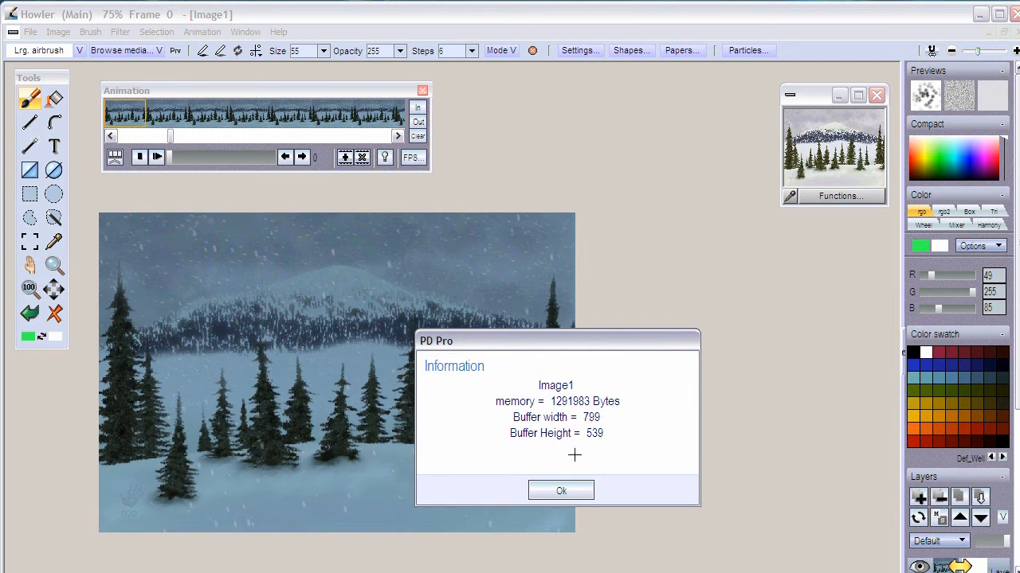
{"action": "left_click", "coordinate": [587, 487]}
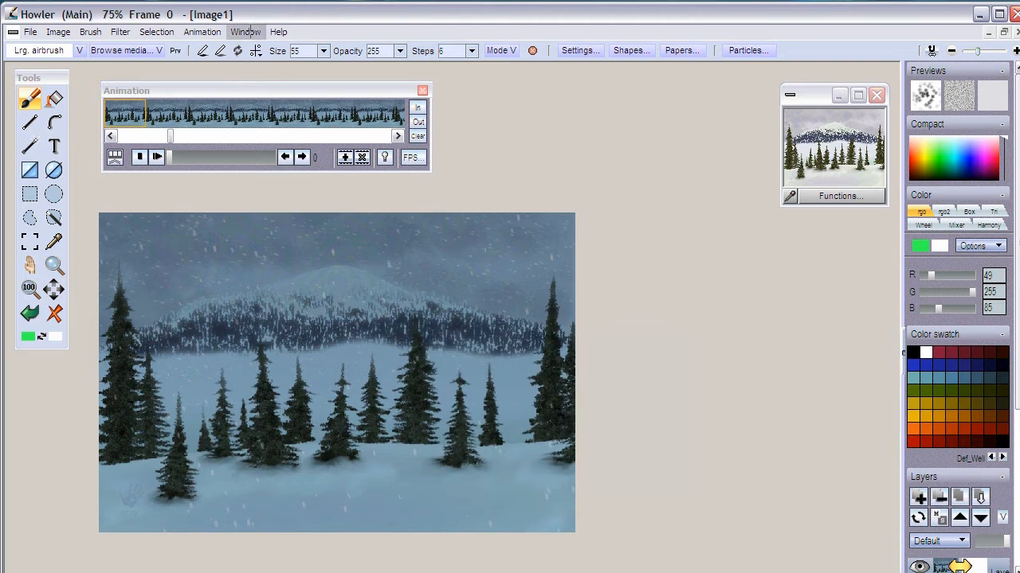
- Start exporting the animation as an AVI file at 24 frames per second into the DailyDose folder
{"action": "left_click", "coordinate": [201, 32]}
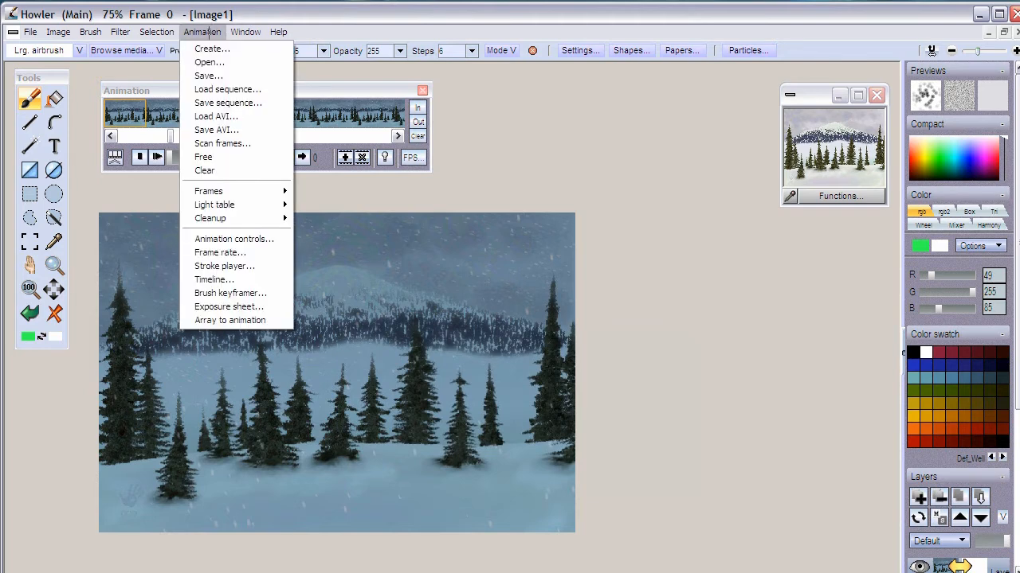
{"action": "left_click", "coordinate": [227, 130]}
{"action": "left_click", "coordinate": [109, 163]}
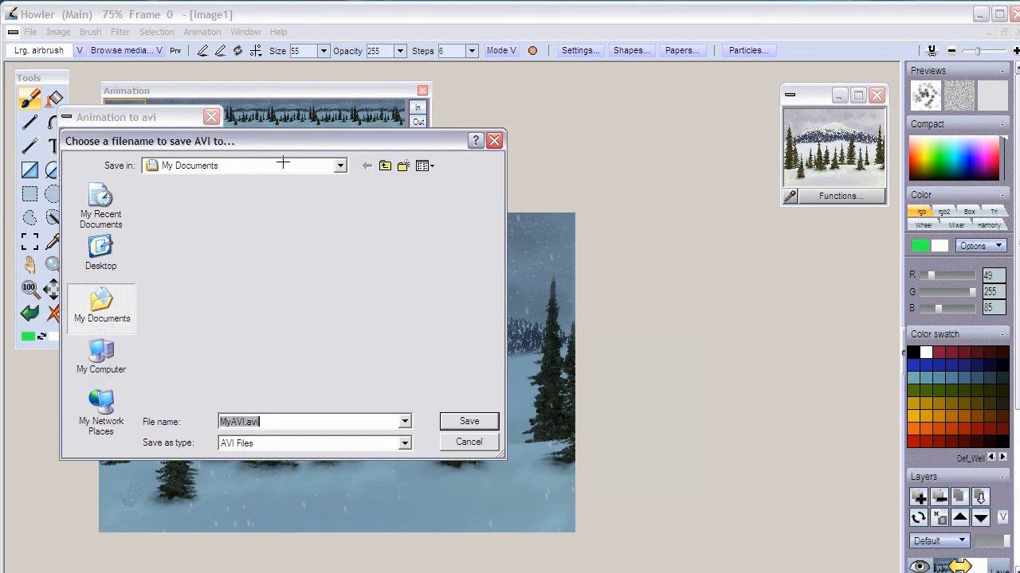
{"action": "left_click", "coordinate": [386, 165]}
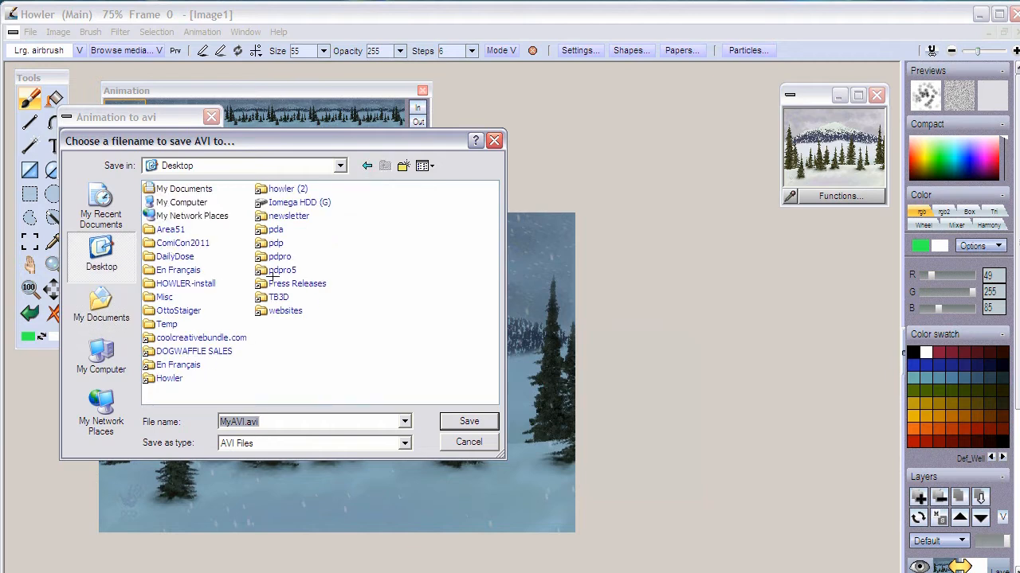
{"action": "double_click", "coordinate": [182, 255]}
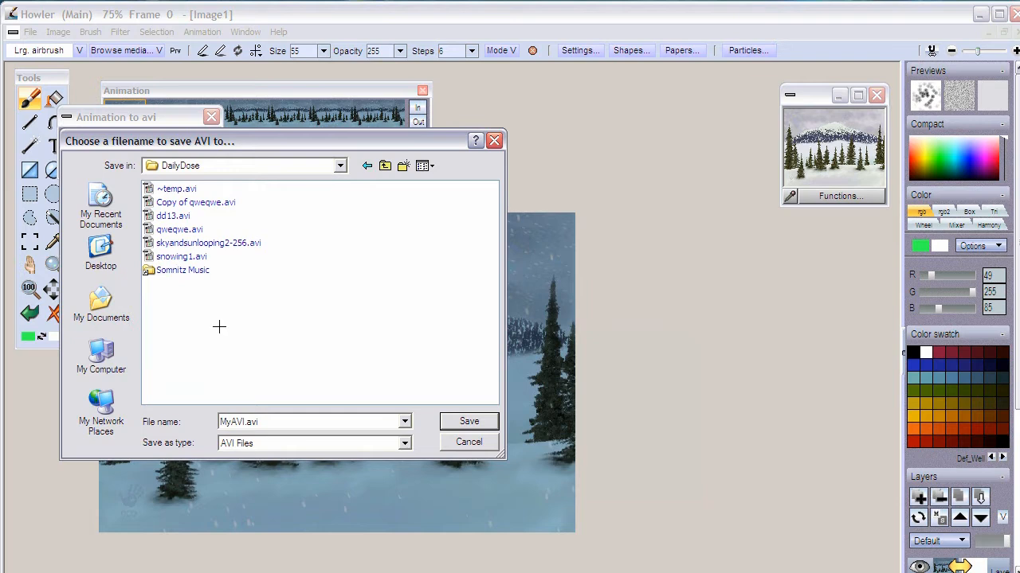
{"action": "double_click", "coordinate": [235, 421]}
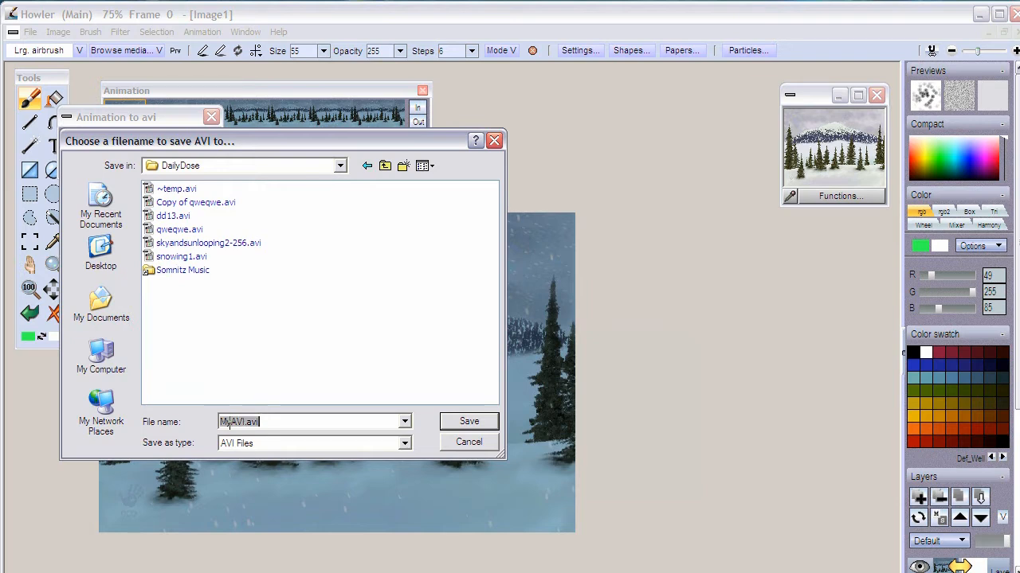
{"action": "left_click", "coordinate": [468, 421]}
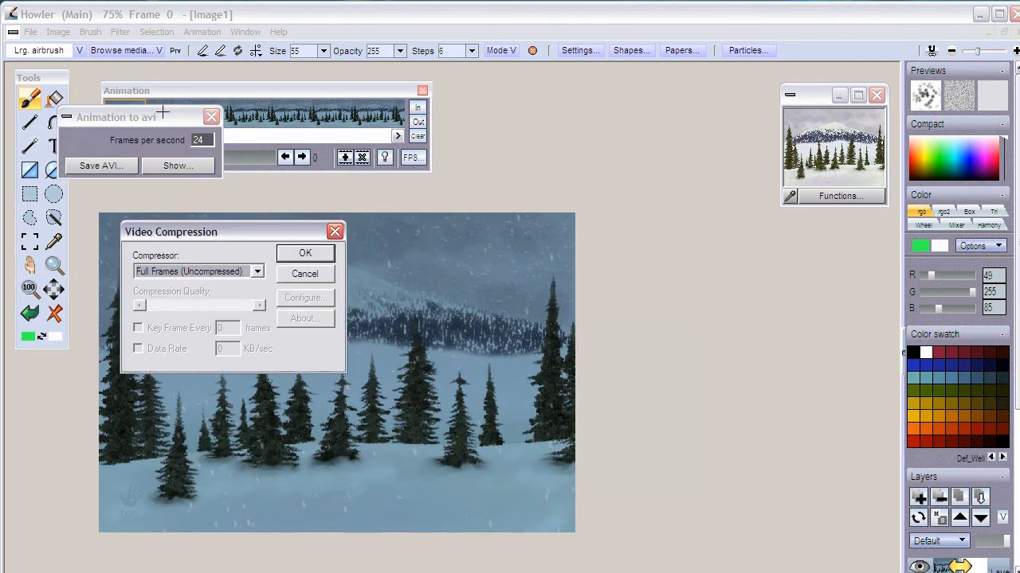
- Choose the Lagarith lossless codec as the video compressor and export the animation to AVI
{"action": "left_click", "coordinate": [256, 271]}
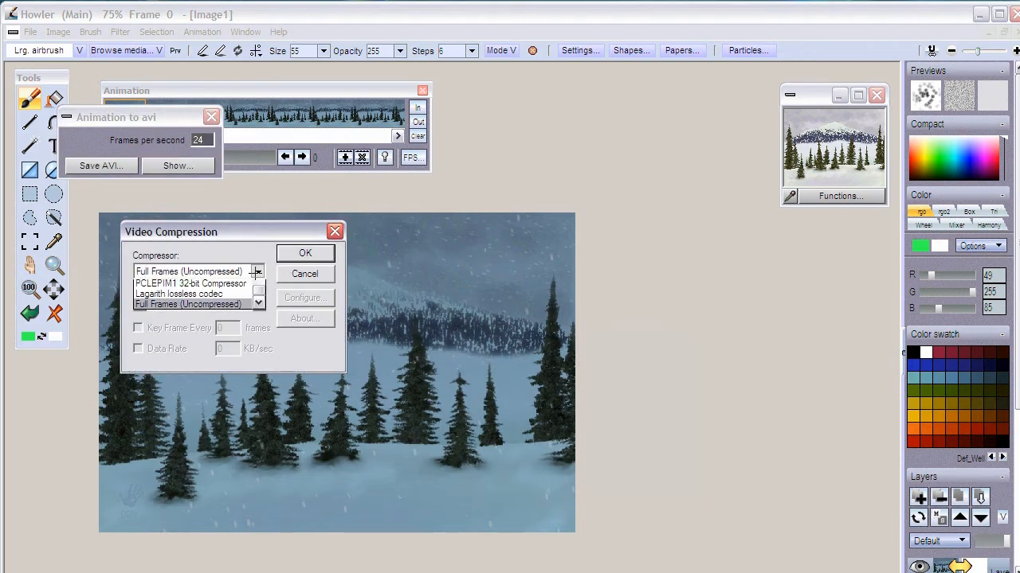
{"action": "mouse_move", "coordinate": [260, 321]}
{"action": "left_mouse_down"}
{"action": "mouse_move", "coordinate": [263, 297]}
{"action": "mouse_move", "coordinate": [259, 308]}
{"action": "left_mouse_up"}
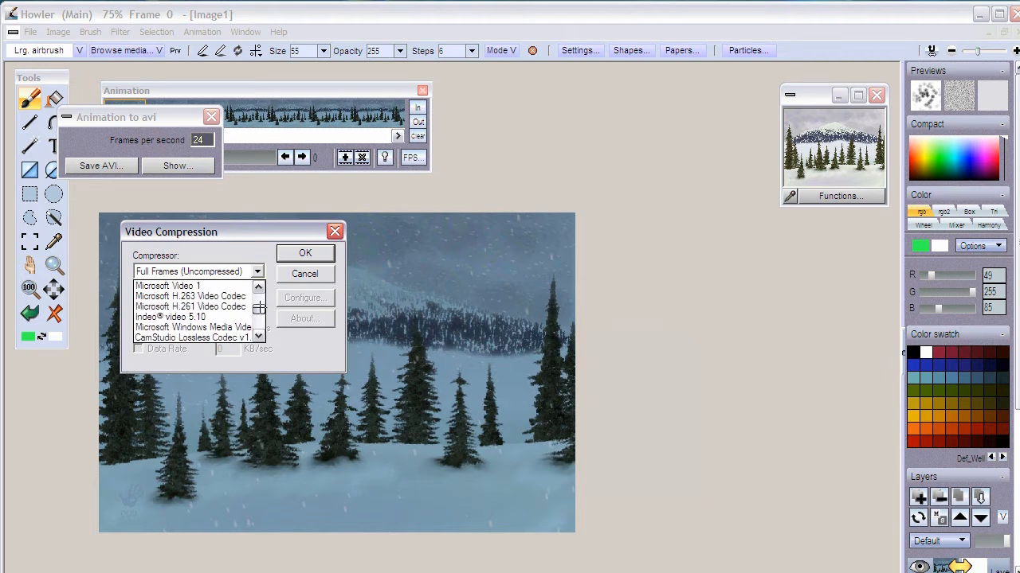
{"action": "mouse_move", "coordinate": [259, 308]}
{"action": "left_mouse_down"}
{"action": "mouse_move", "coordinate": [259, 317]}
{"action": "mouse_move", "coordinate": [259, 300]}
{"action": "left_mouse_up"}
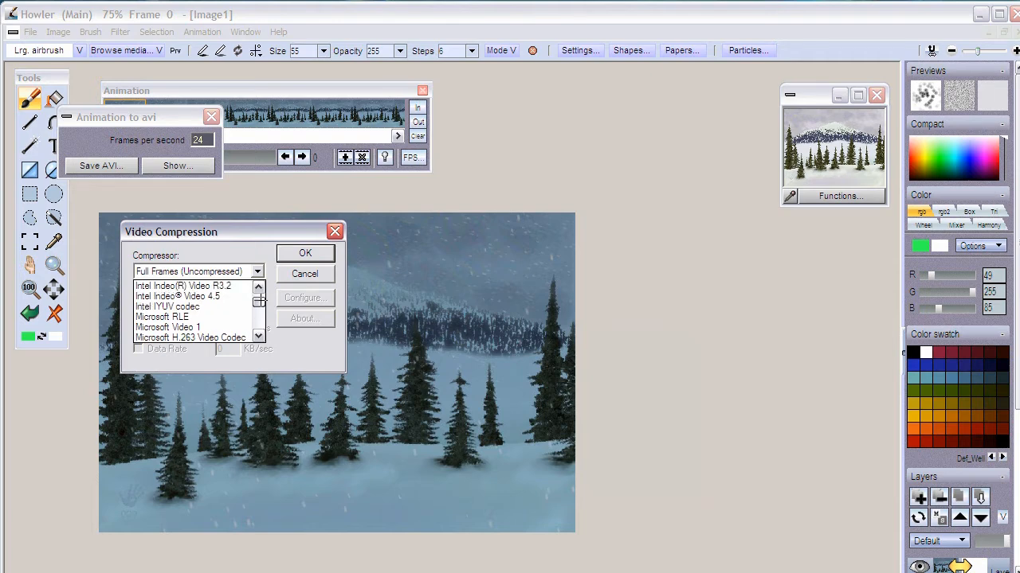
{"action": "left_click_drag", "start_coordinate": [259, 301], "coordinate": [259, 303]}
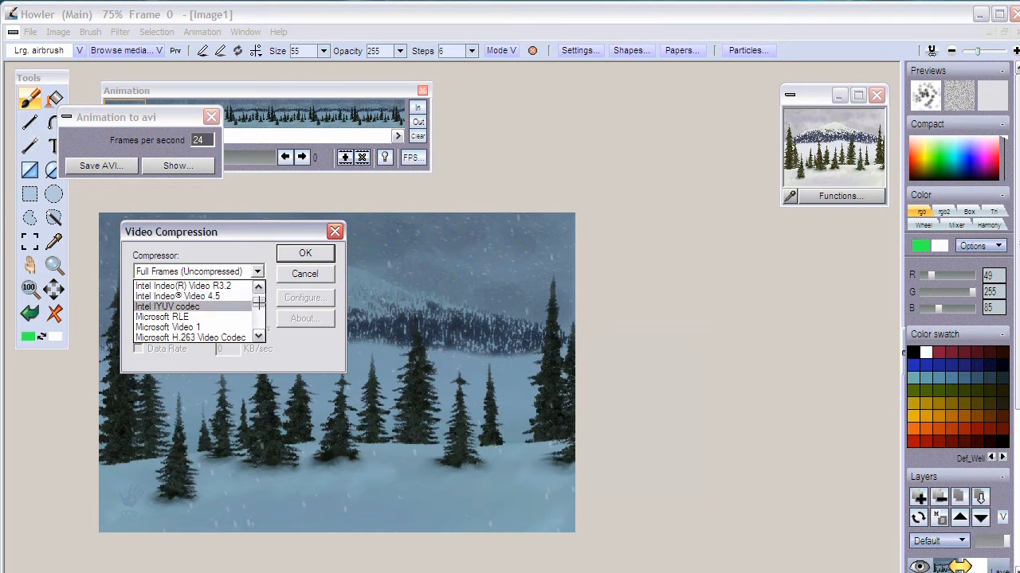
{"action": "left_click_drag", "start_coordinate": [258, 303], "coordinate": [258, 298]}
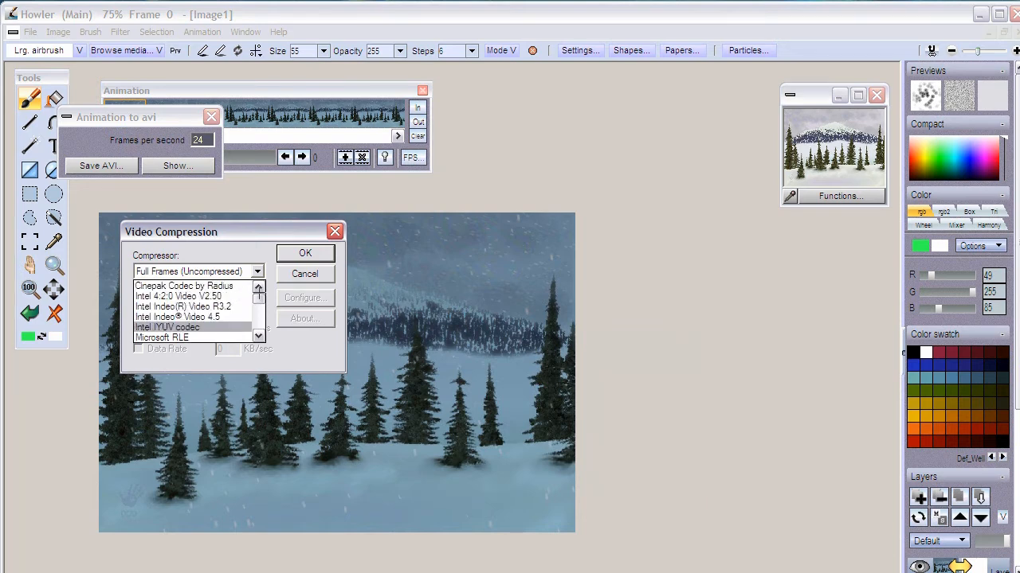
{"action": "left_click_drag", "start_coordinate": [258, 298], "coordinate": [258, 301]}
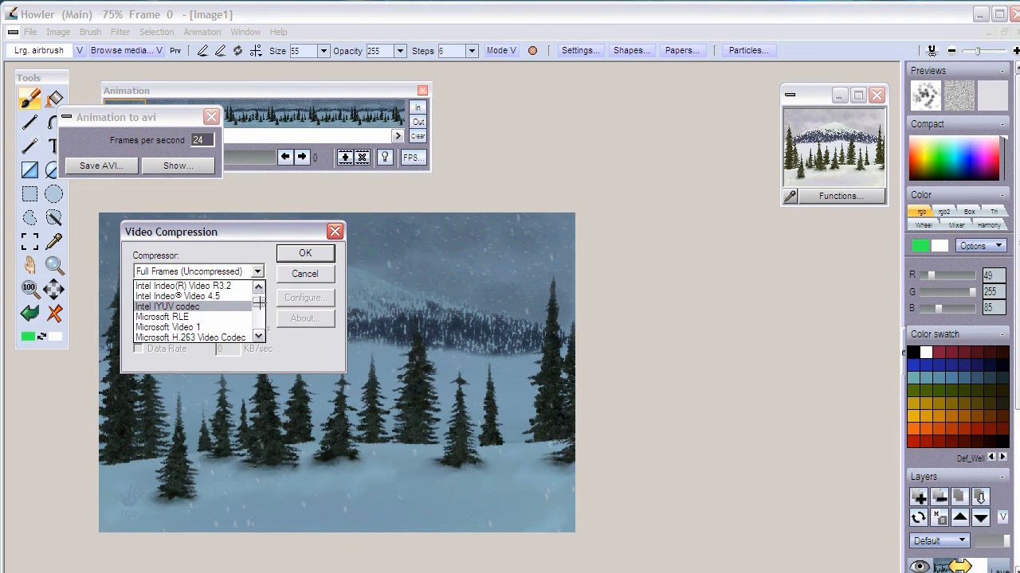
{"action": "left_click_drag", "start_coordinate": [258, 302], "coordinate": [259, 326]}
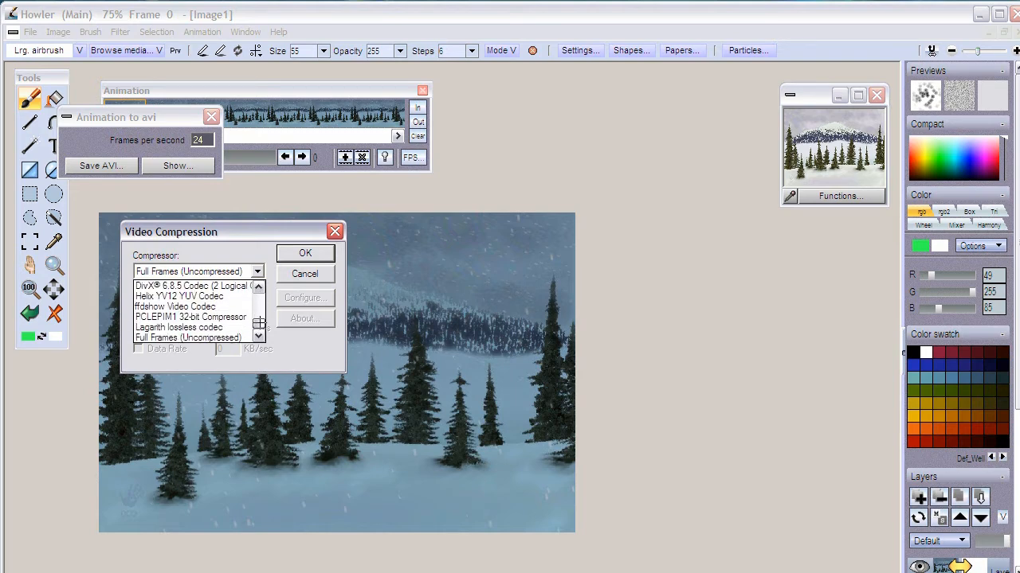
{"action": "left_click", "coordinate": [182, 327]}
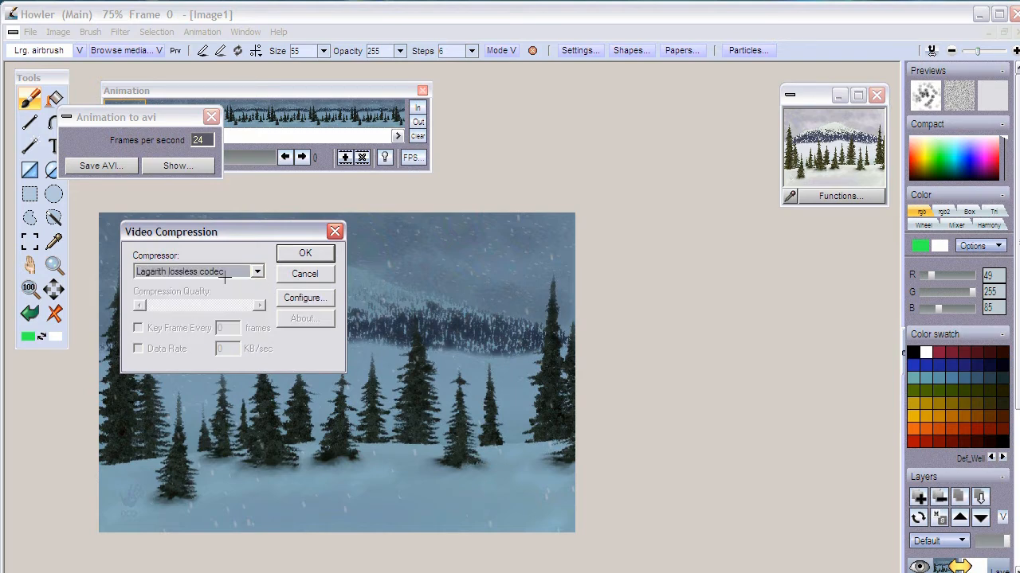
{"action": "left_click", "coordinate": [304, 253]}
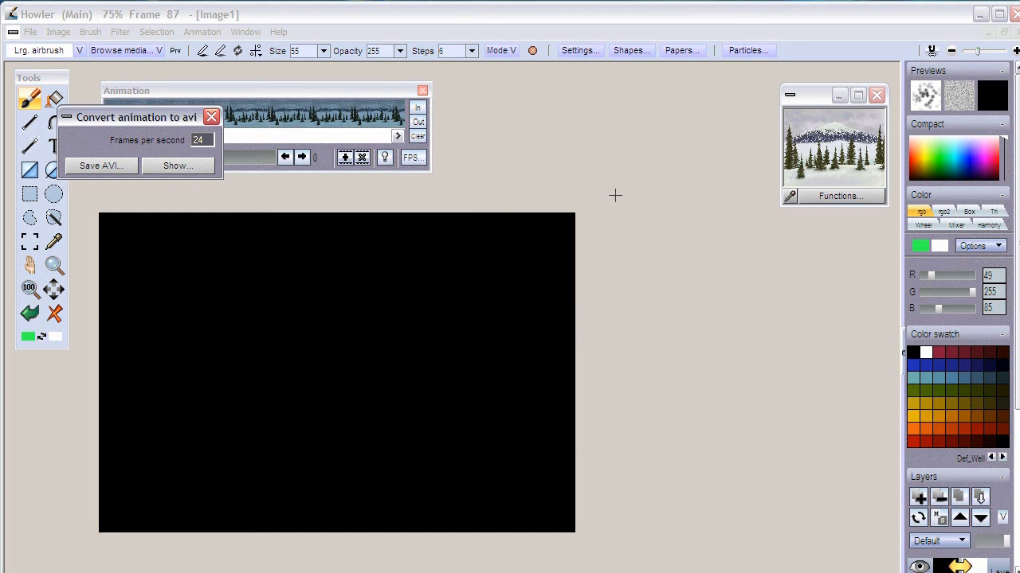
- View the exported AVI in the media player, and close the player and the AVI conversion dialog
{"action": "left_click", "coordinate": [172, 163]}
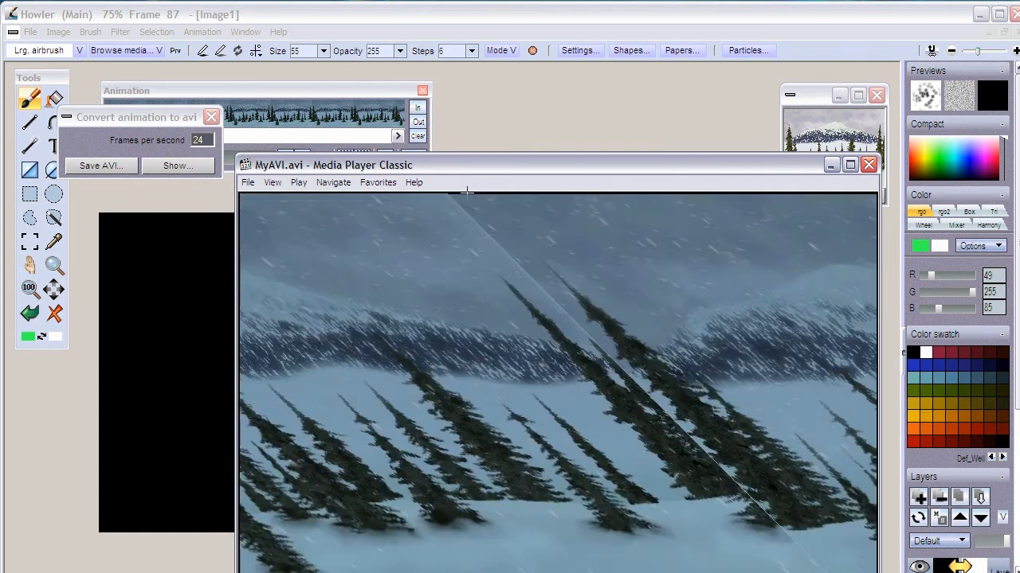
{"action": "left_click_drag", "start_coordinate": [446, 165], "coordinate": [357, 98]}
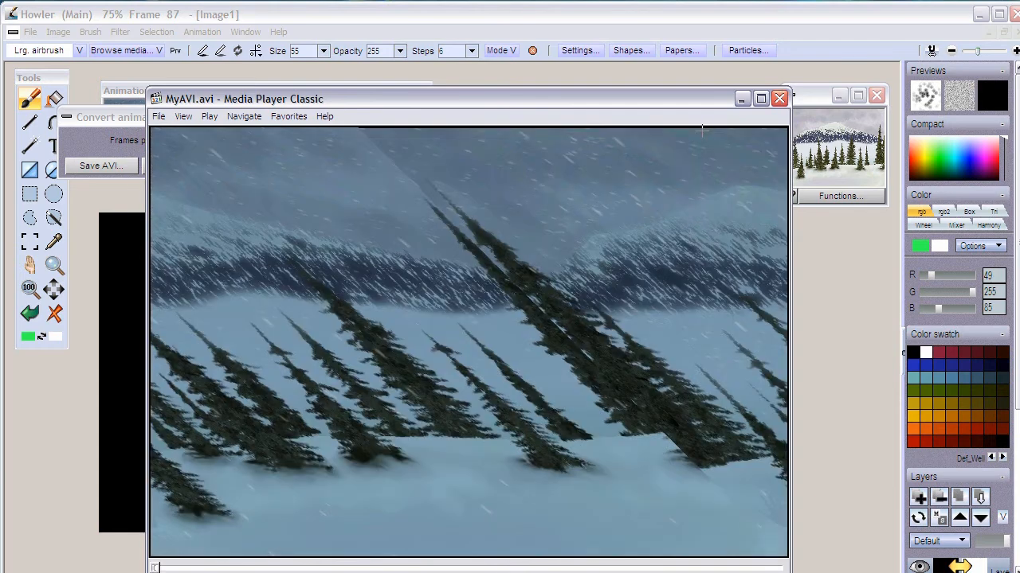
{"action": "left_click", "coordinate": [779, 98]}
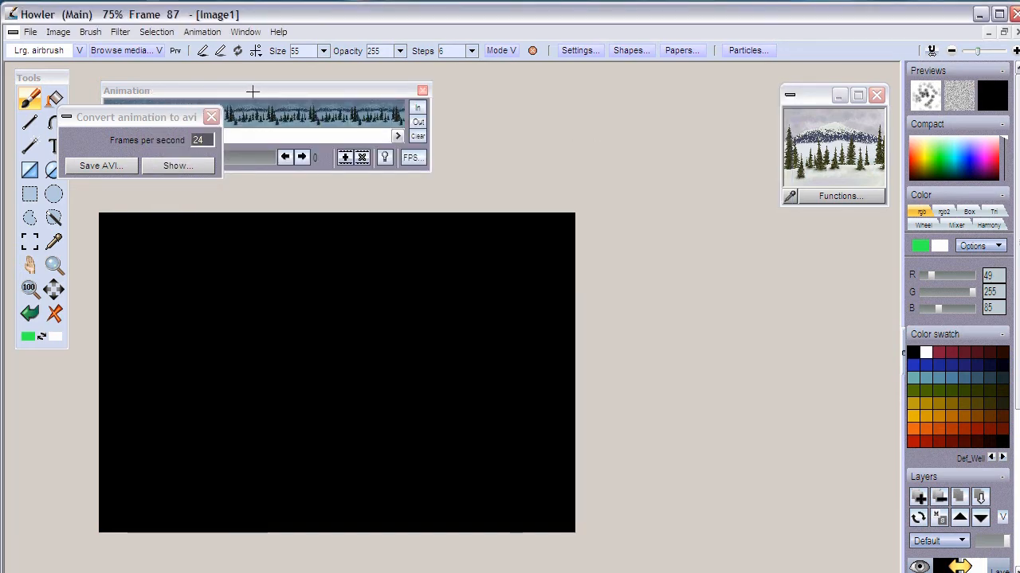
{"action": "left_click_drag", "start_coordinate": [257, 91], "coordinate": [404, 77]}
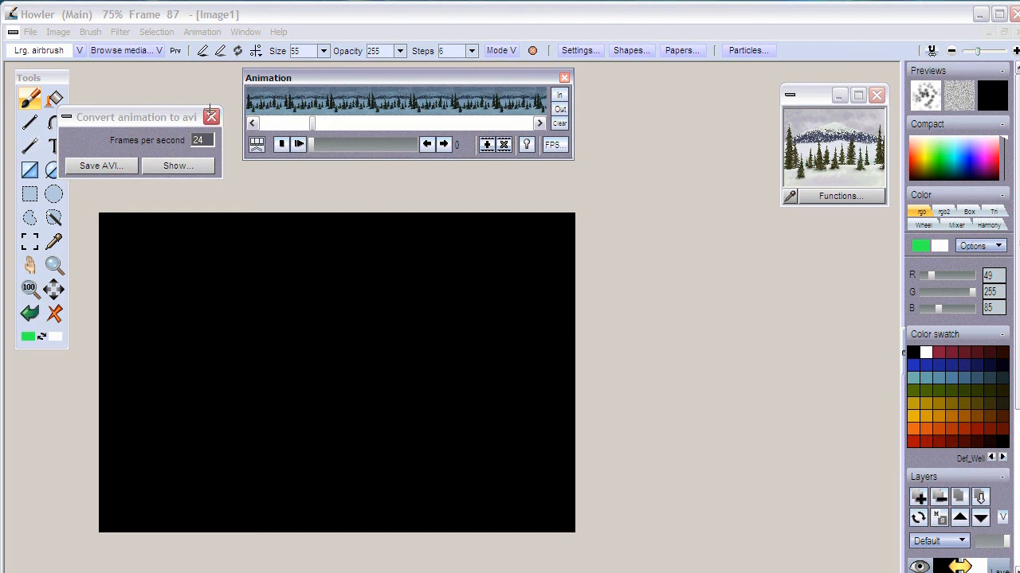
{"action": "left_click", "coordinate": [211, 117]}
- Load snowfall.dwa from the DailyDose folder in place of the current animation and play it
{"action": "left_click", "coordinate": [196, 32]}
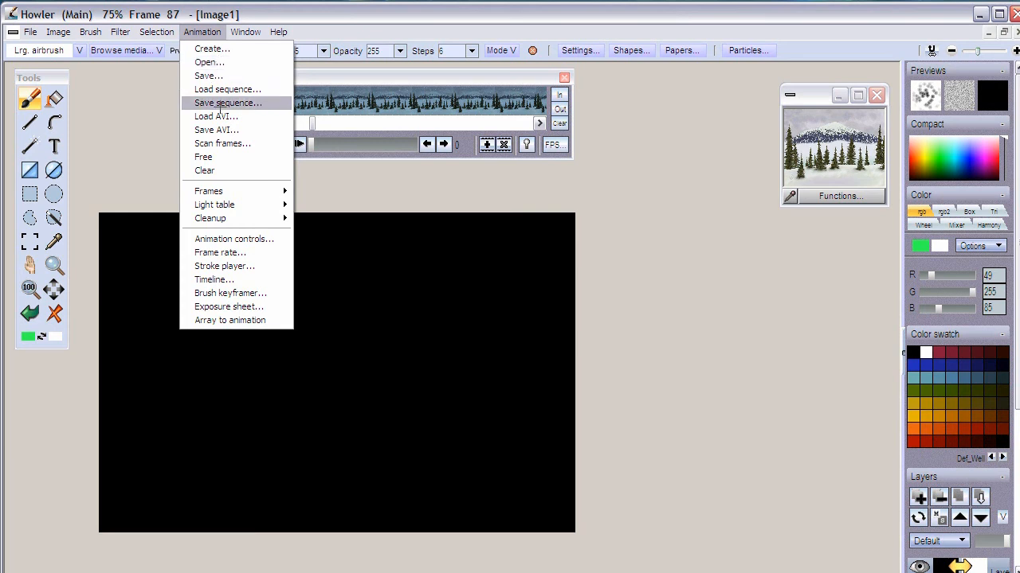
{"action": "left_click", "coordinate": [227, 62]}
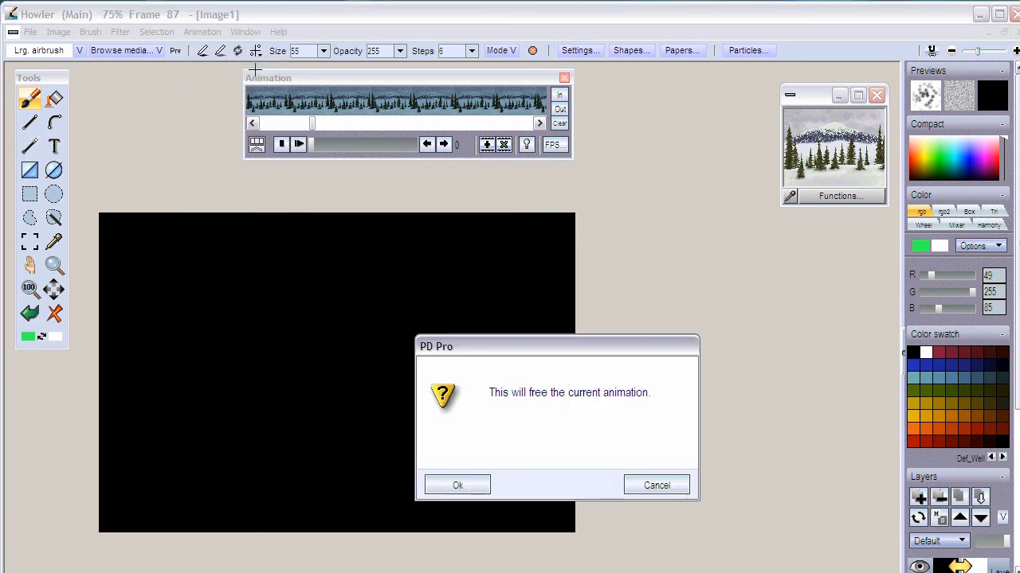
{"action": "left_click", "coordinate": [471, 481]}
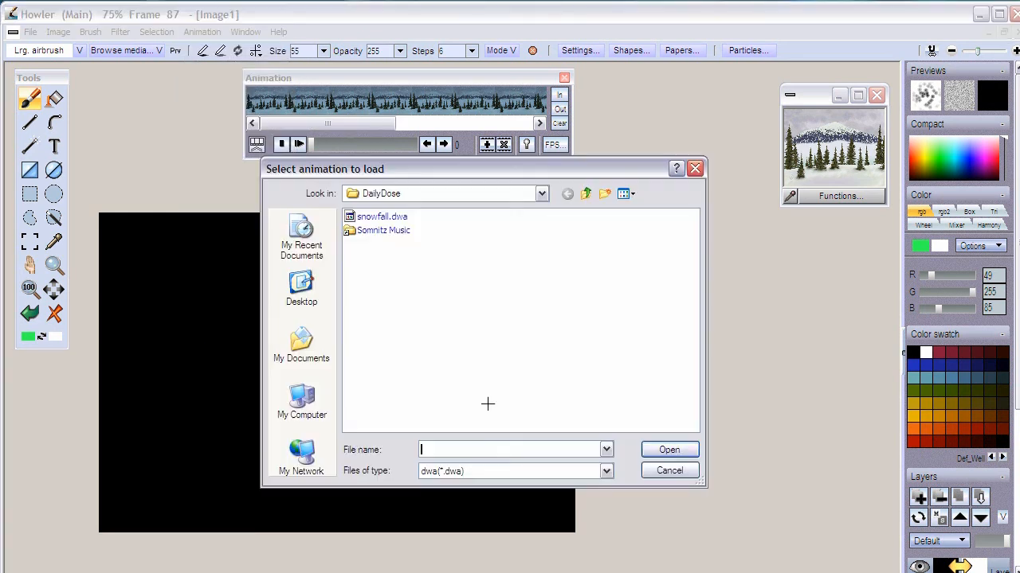
{"action": "left_click", "coordinate": [388, 218]}
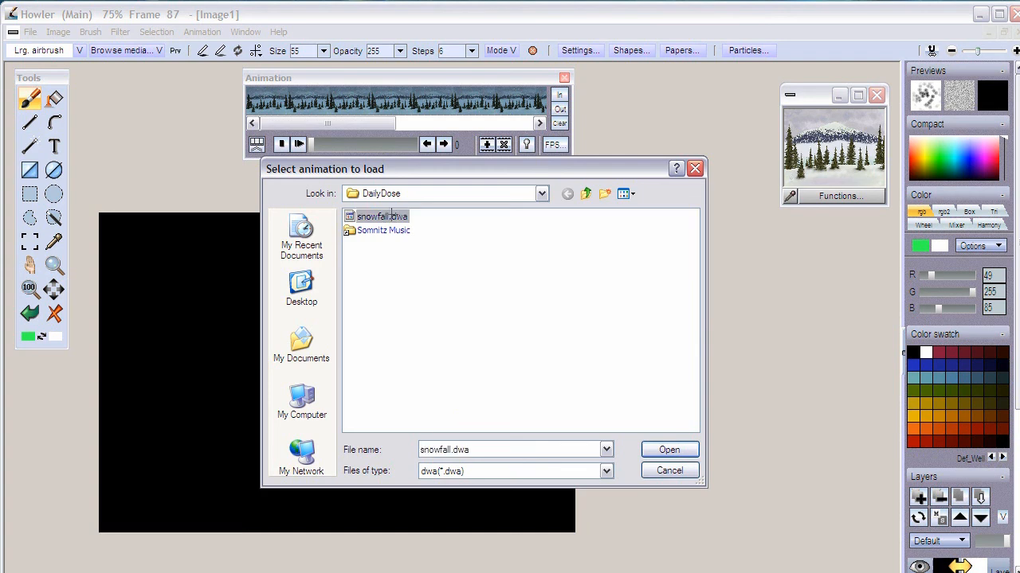
{"action": "left_click", "coordinate": [668, 450]}
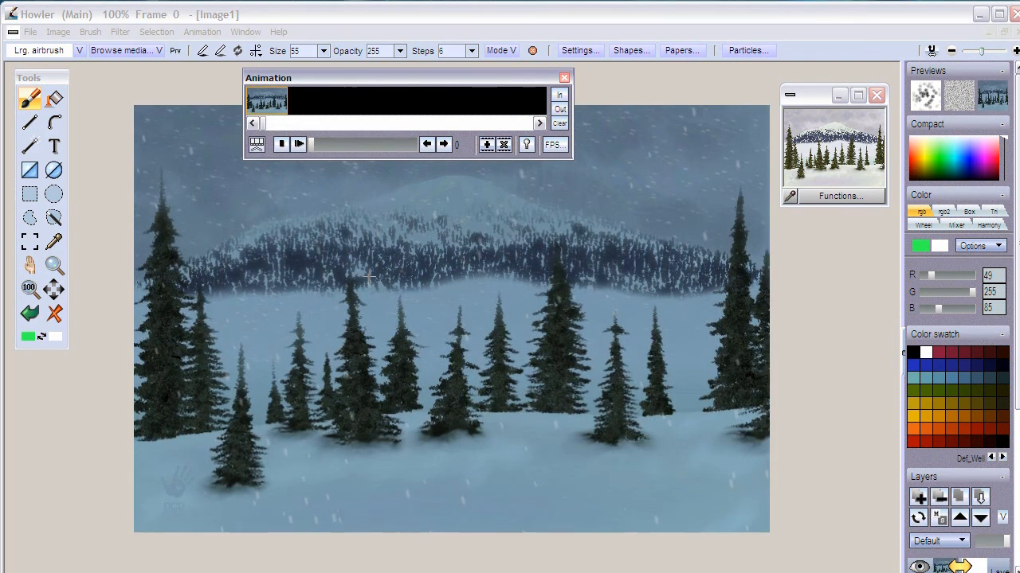
{"action": "left_click", "coordinate": [299, 145]}
- Check the image information for the reloaded animation's memory use and buffer dimensions
{"action": "left_click", "coordinate": [58, 31]}
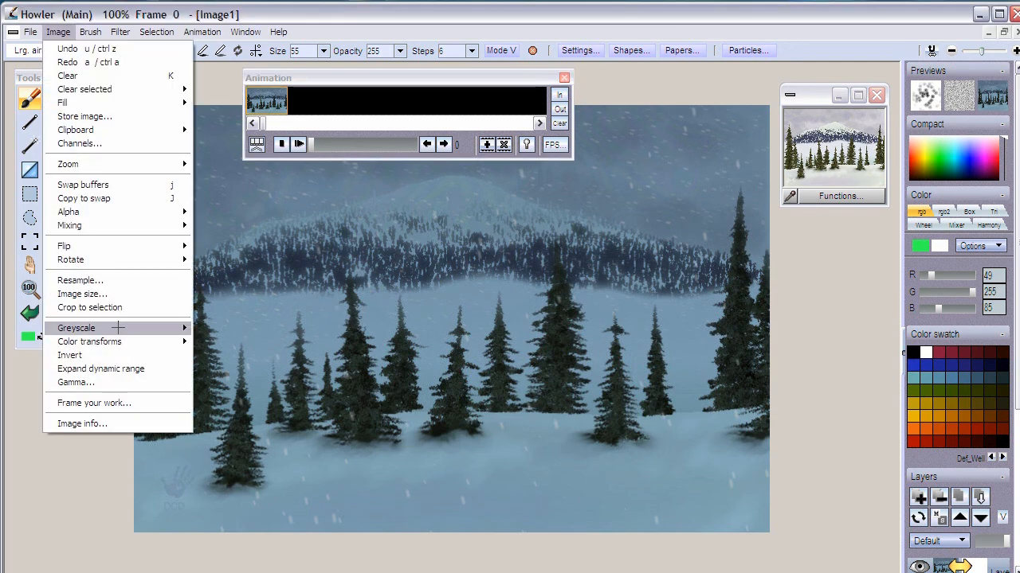
{"action": "left_click", "coordinate": [101, 422]}
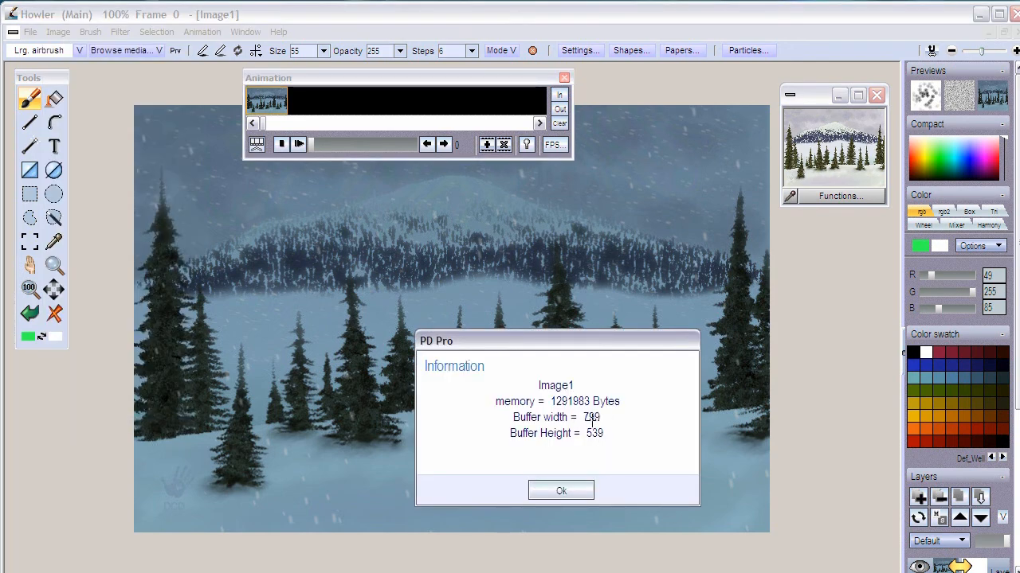
{"action": "left_click", "coordinate": [560, 484]}
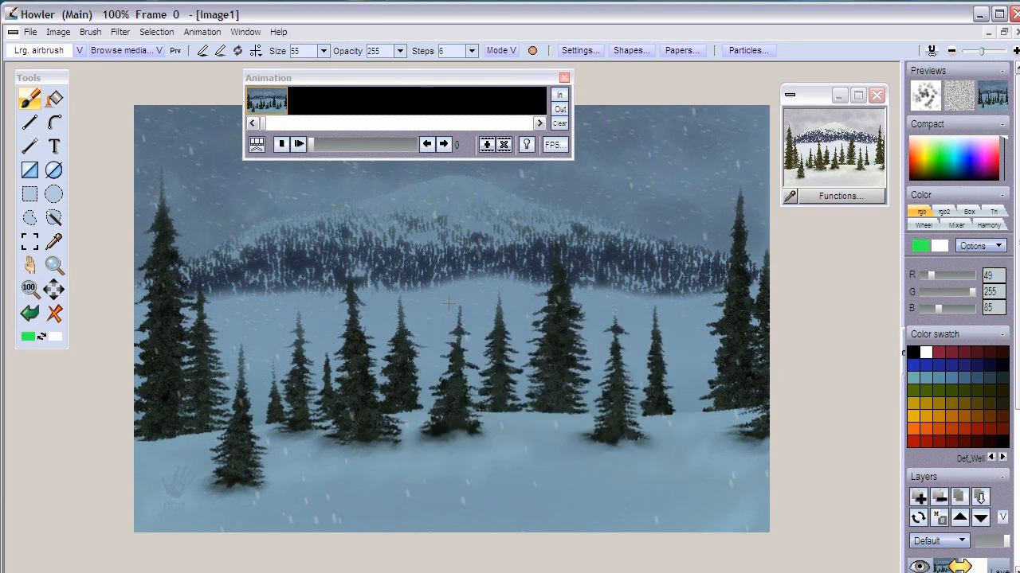